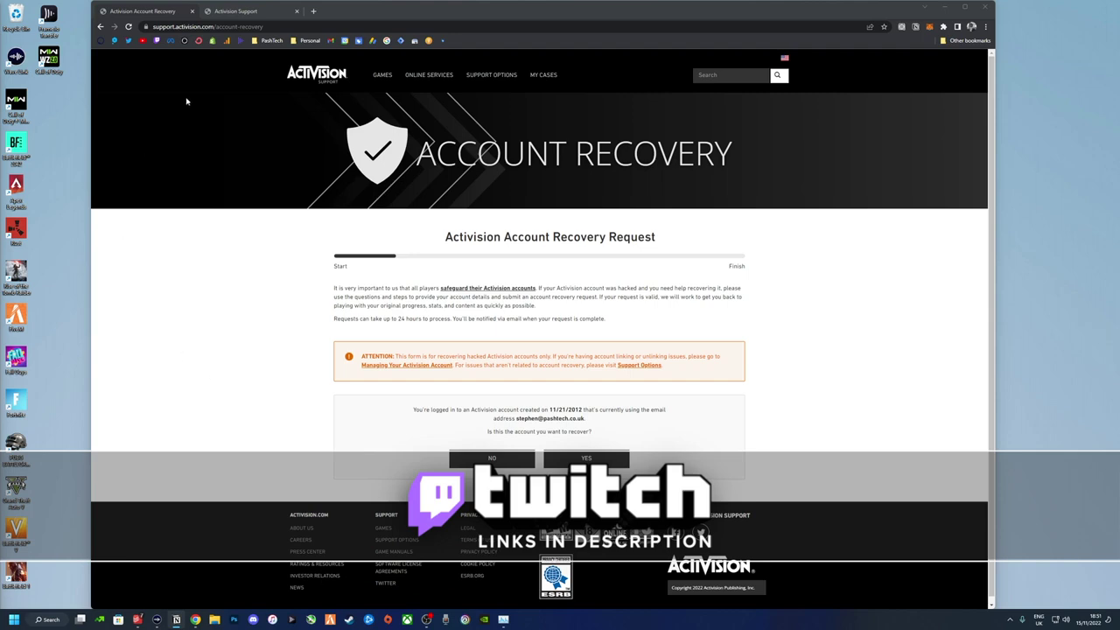
Step: Read the recovery page's notices about 24-hour processing, Support Options and the attention message
click(206, 28)
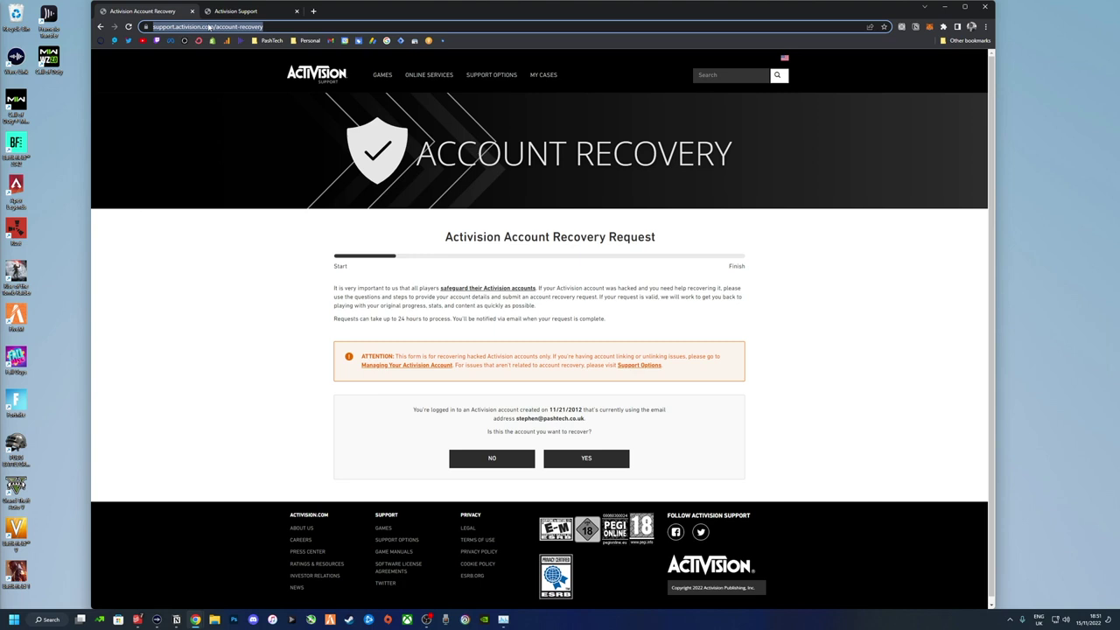
click(247, 297)
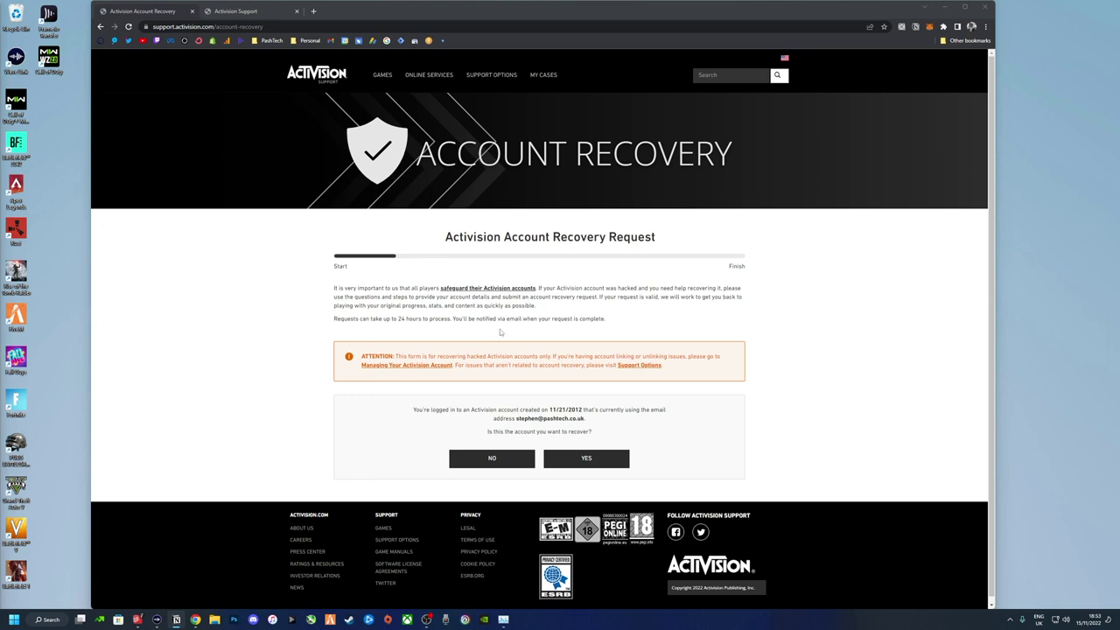
click(518, 418)
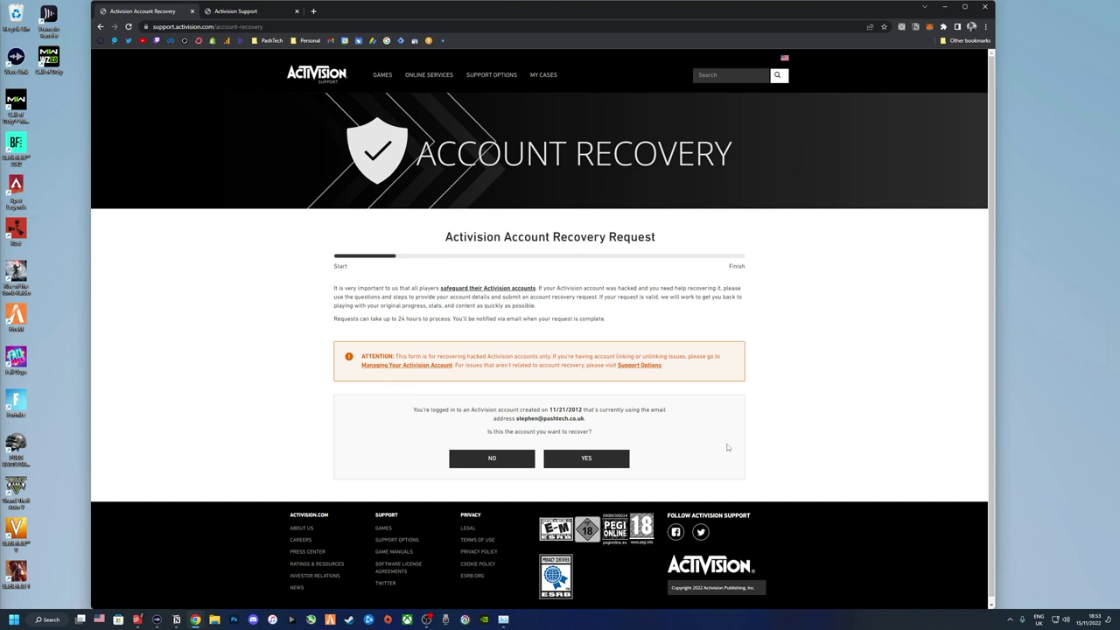
drag(351, 318, 324, 291)
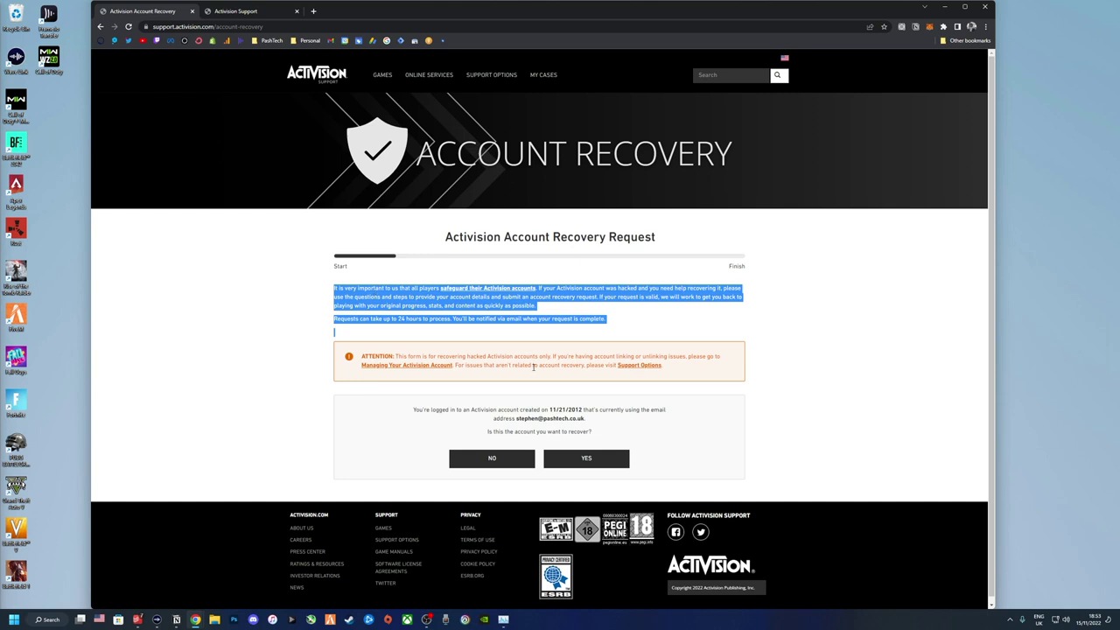
click(593, 366)
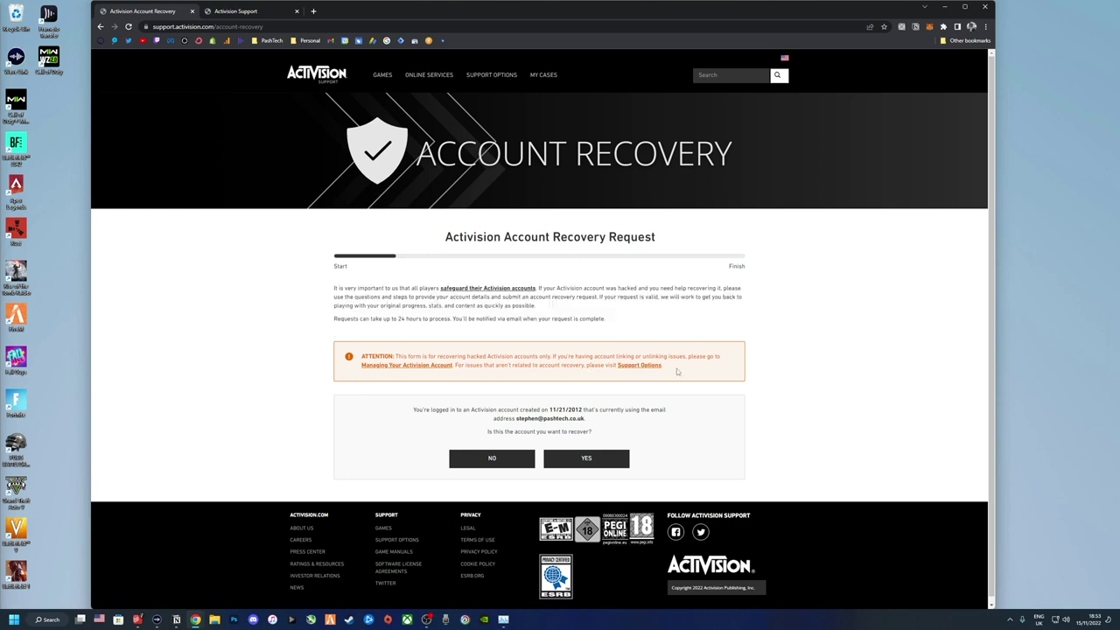
drag(676, 371, 616, 368)
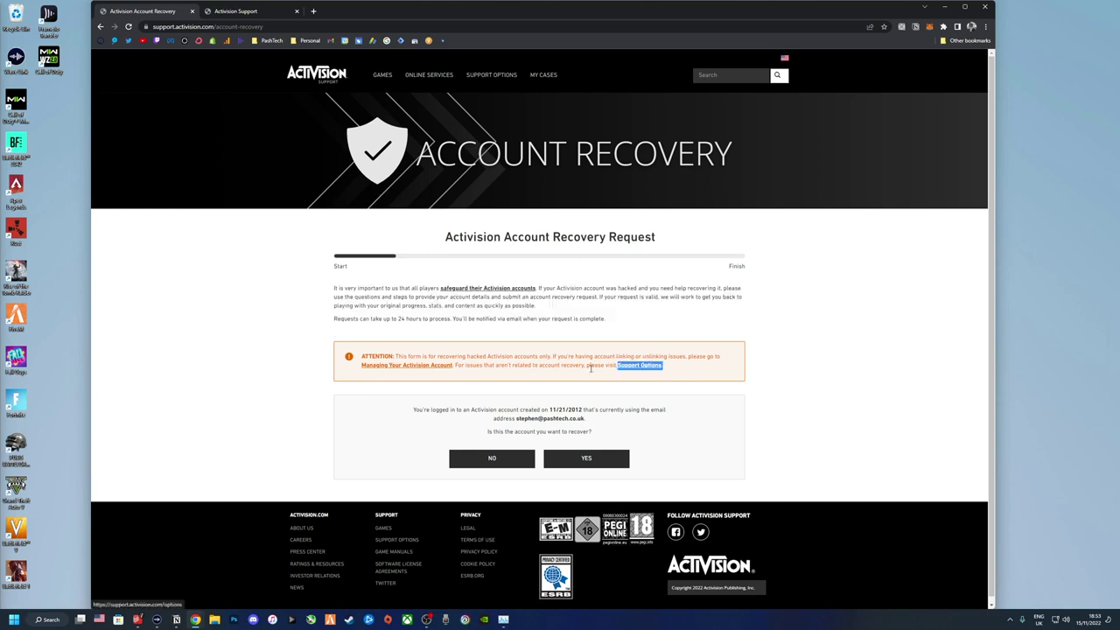
click(680, 366)
triple_click(512, 365)
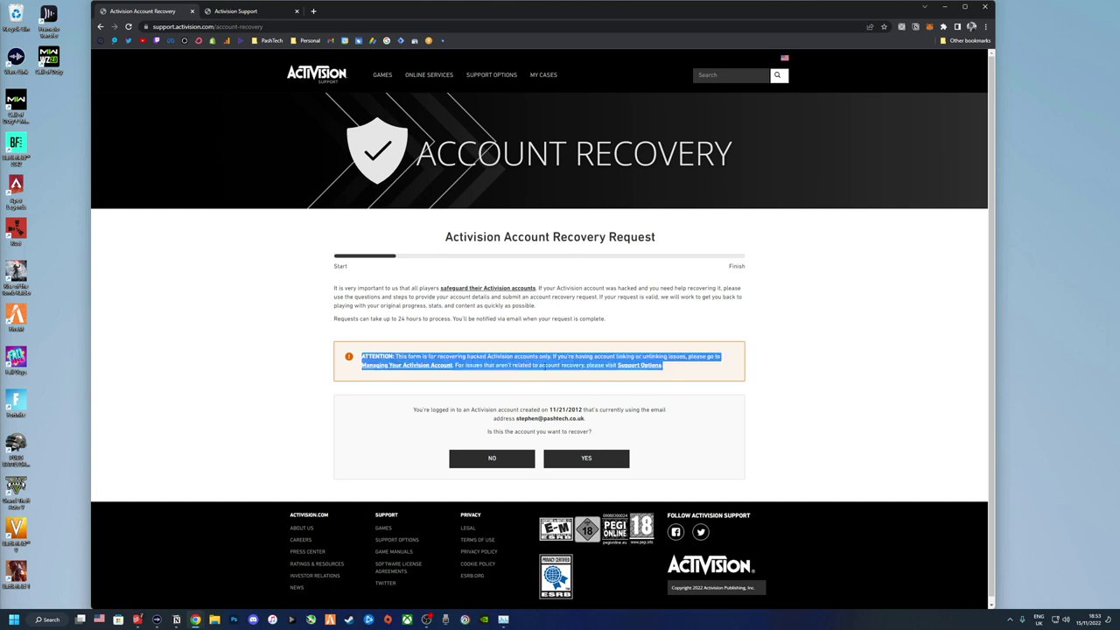
click(551, 368)
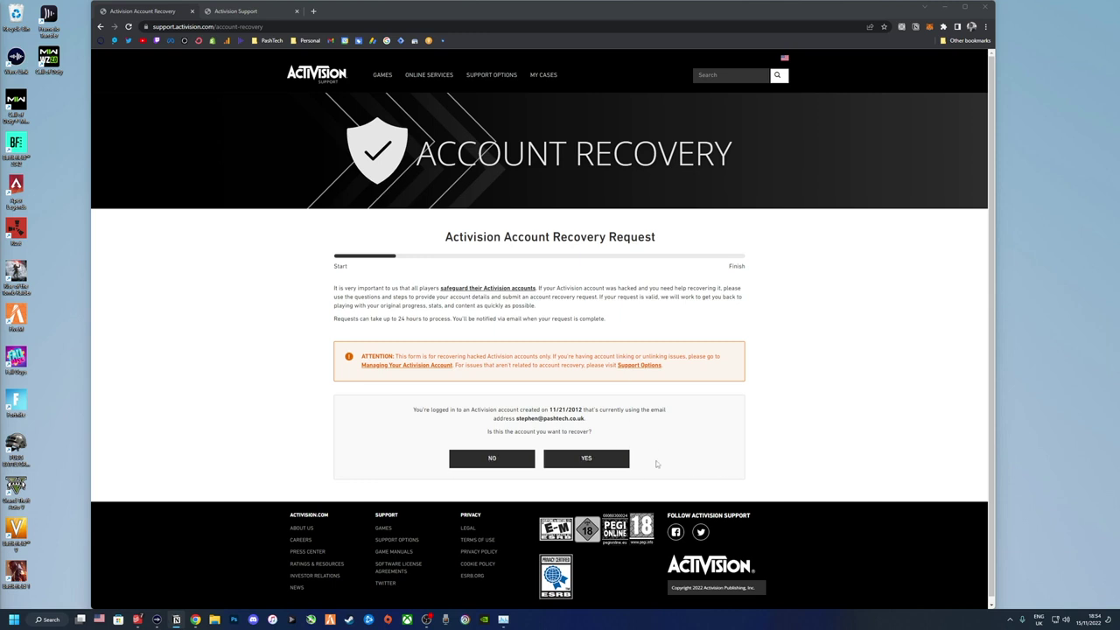
Step: Confirm YES for the account to recover and review the linked accounts list
click(612, 458)
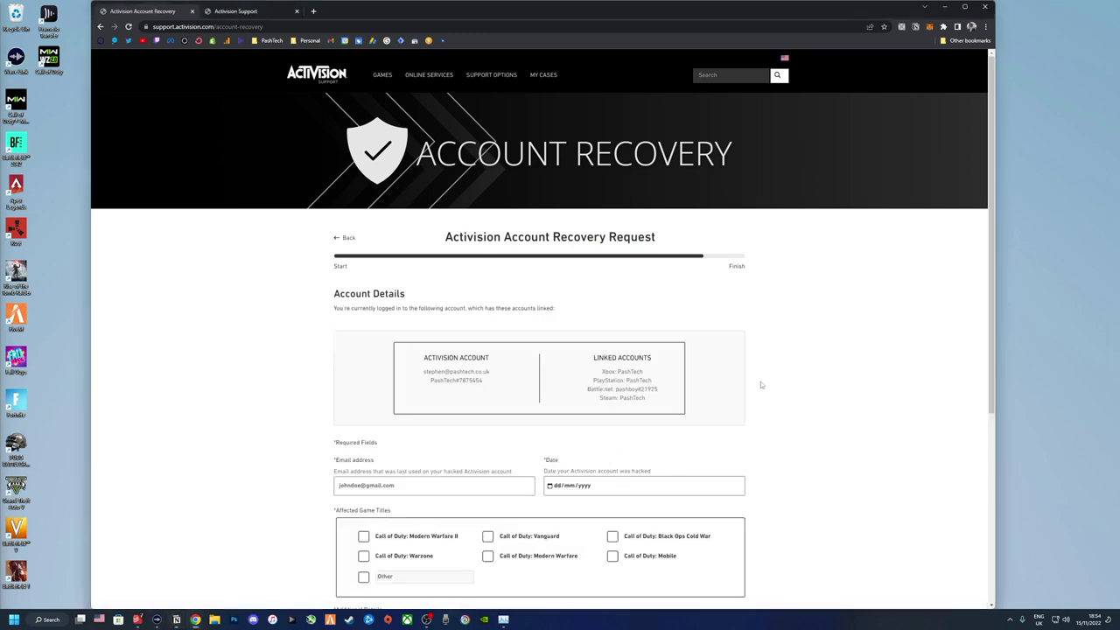
scroll(760, 384, down, 1)
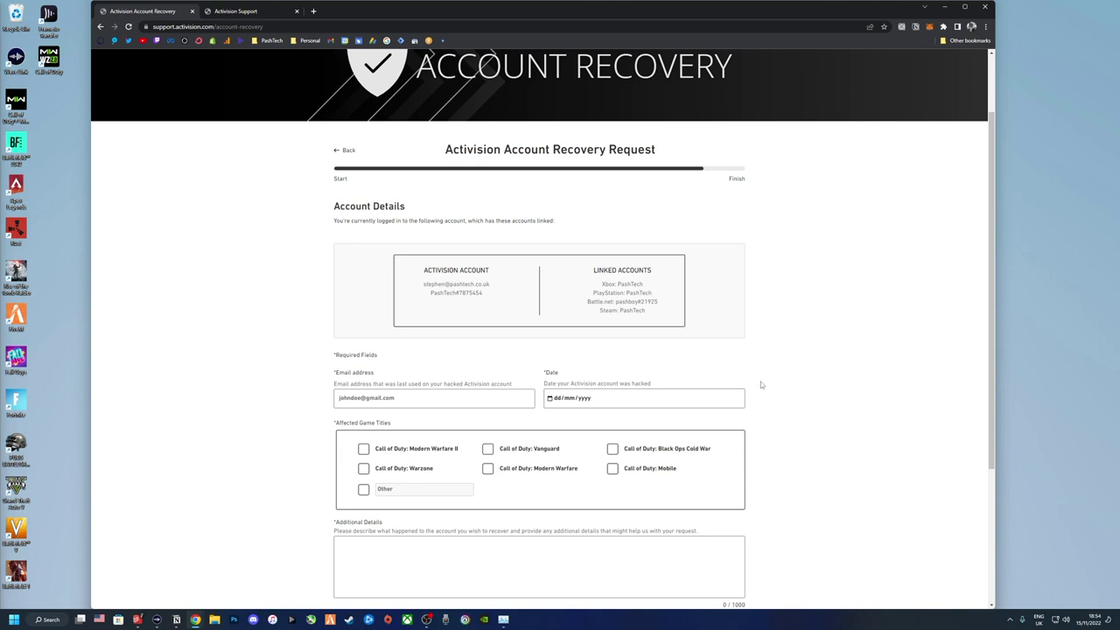
scroll(760, 384, down, 1)
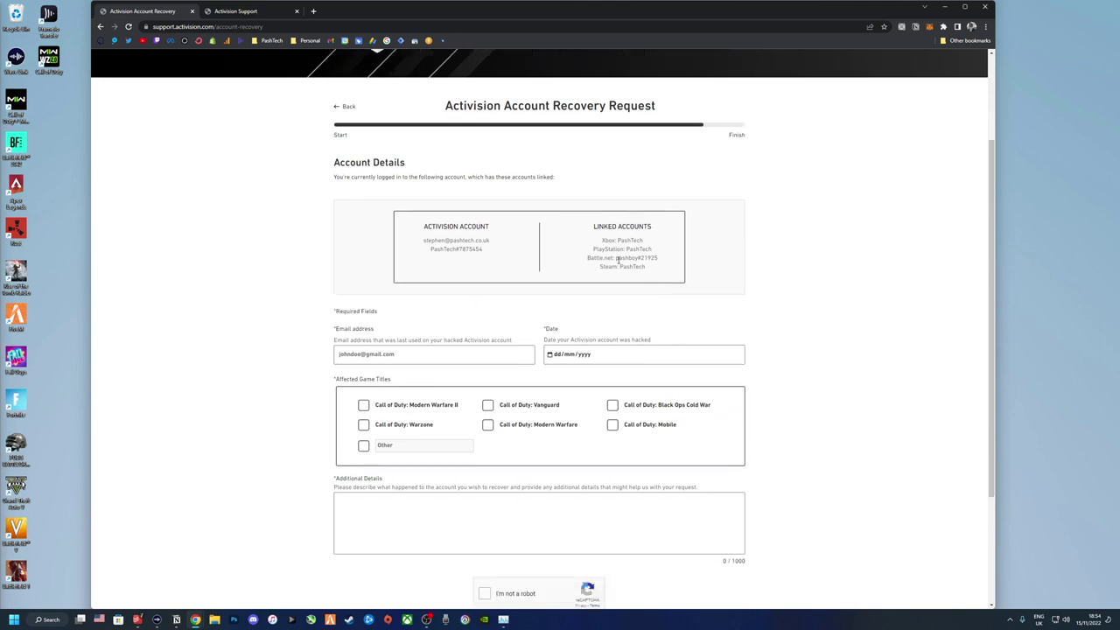
mouse_move(644, 266)
mouse_down()
mouse_move(598, 256)
mouse_move(600, 226)
mouse_move(650, 268)
mouse_up()
click(603, 237)
click(648, 269)
scroll(531, 381, down, 2)
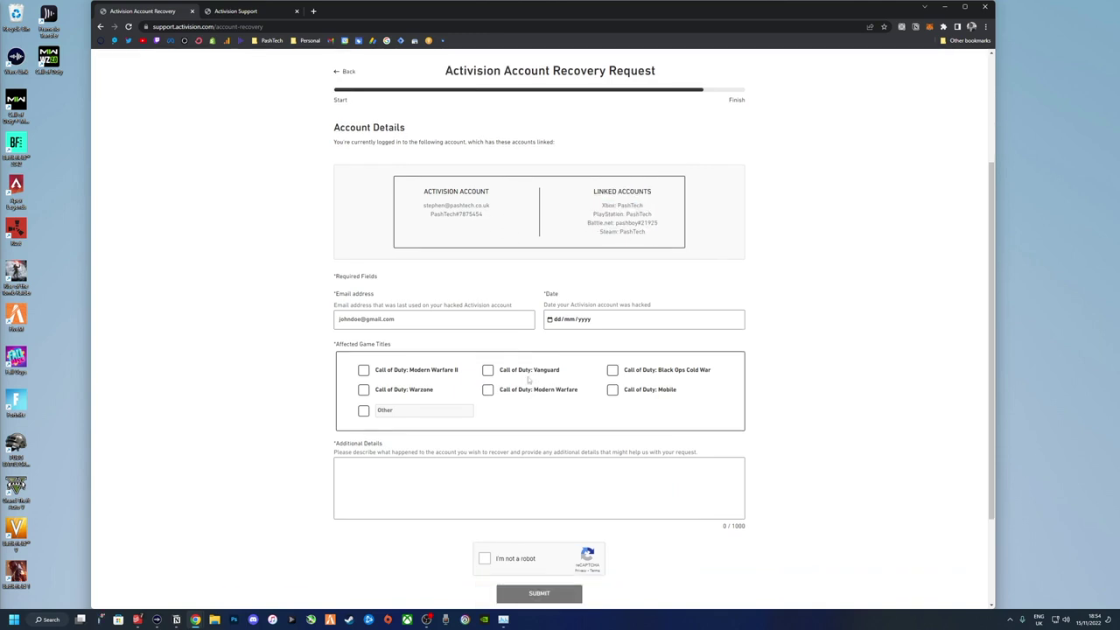
Step: Focus the Email address field, then the year part of the hack Date field
click(425, 265)
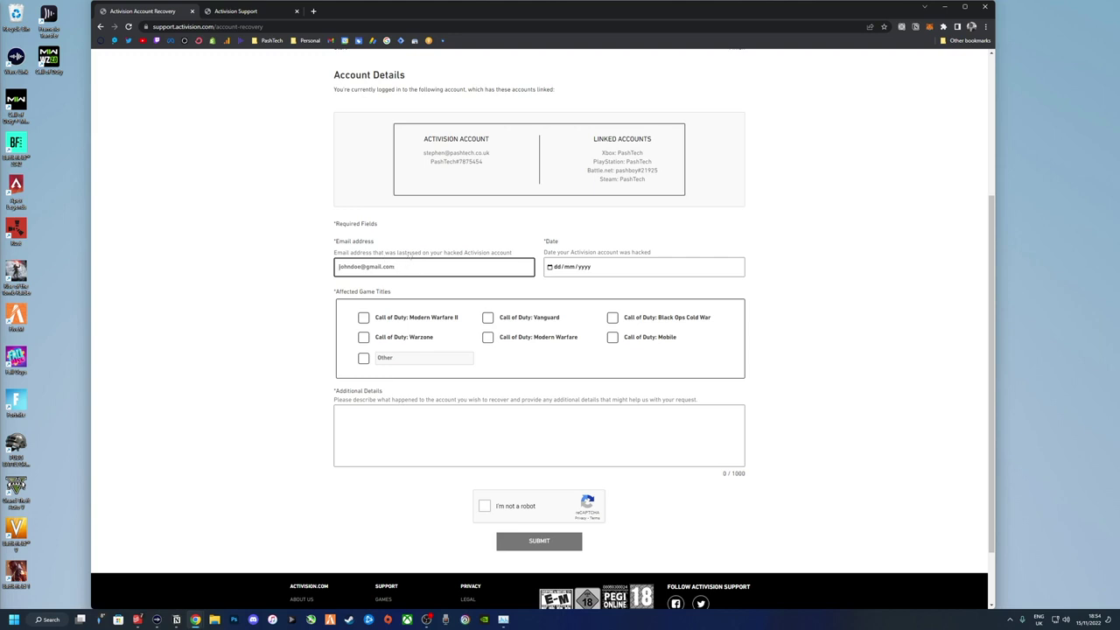
drag(388, 258, 410, 254)
click(433, 267)
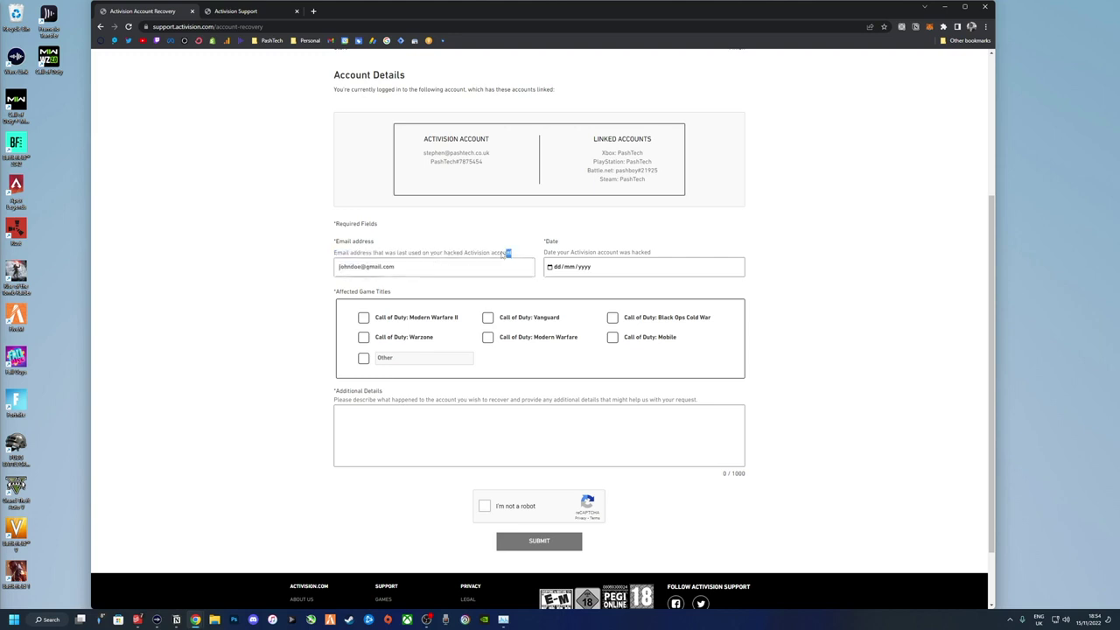
drag(507, 251, 335, 253)
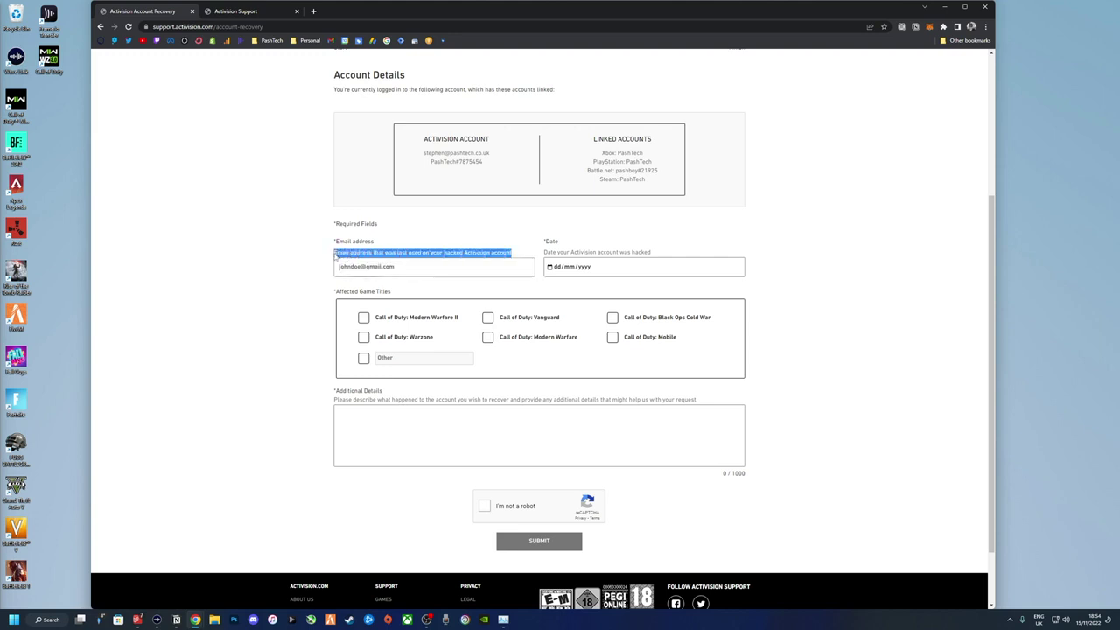
click(393, 268)
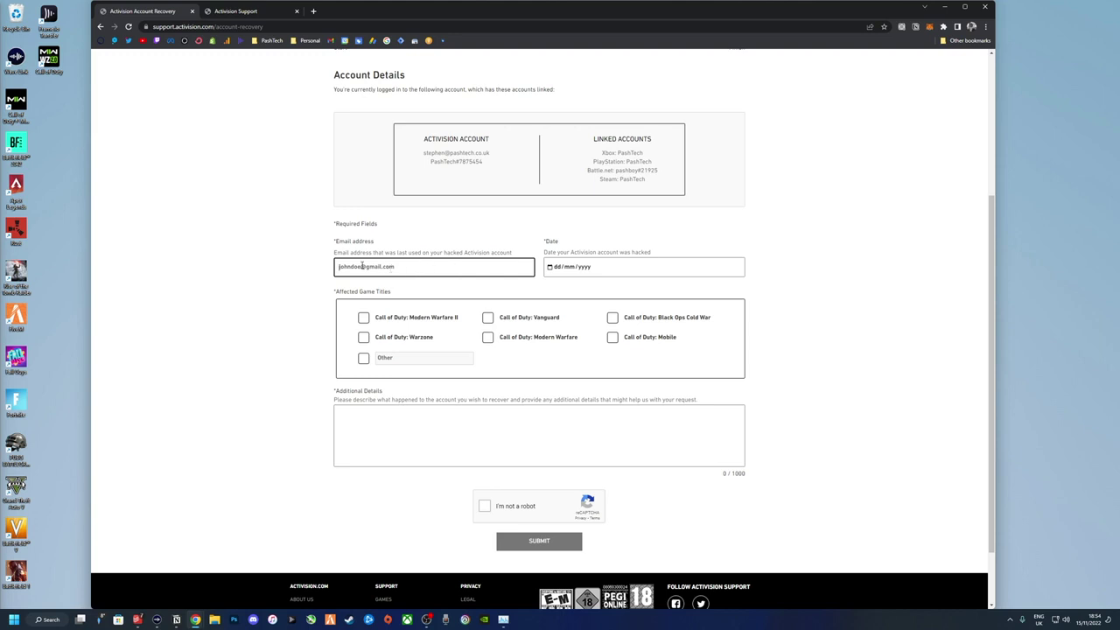
click(589, 267)
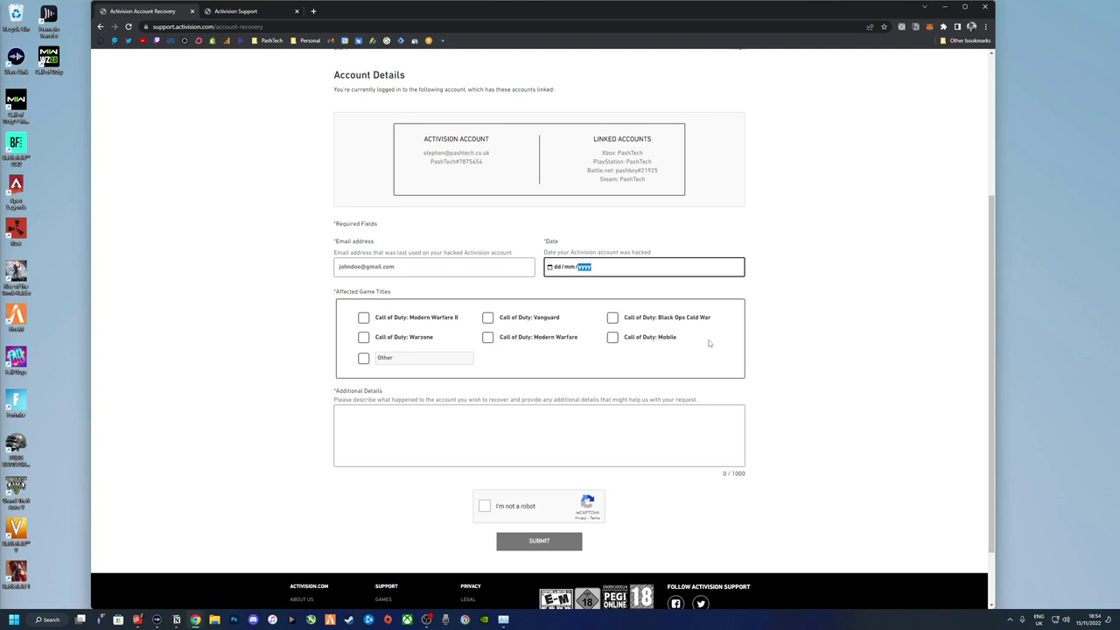
Step: Click into Additional Details, then tick the reCAPTCHA 'I'm not a robot' checkbox below it
scroll(613, 358, down, 1)
click(476, 379)
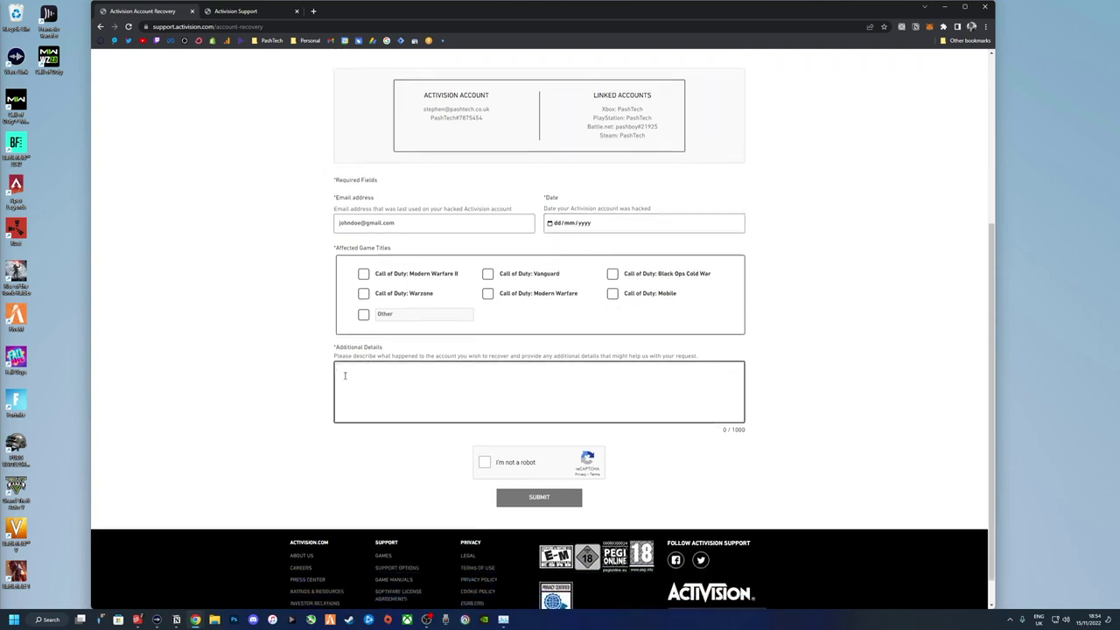
scroll(400, 389, down, 1)
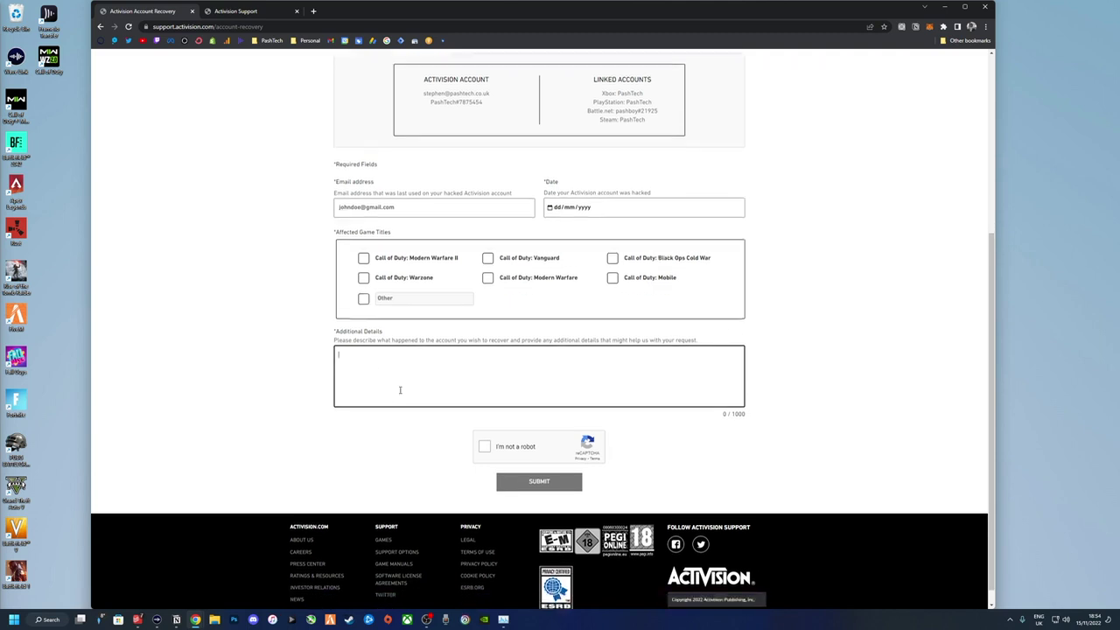
scroll(400, 391, up, 3)
scroll(401, 391, down, 3)
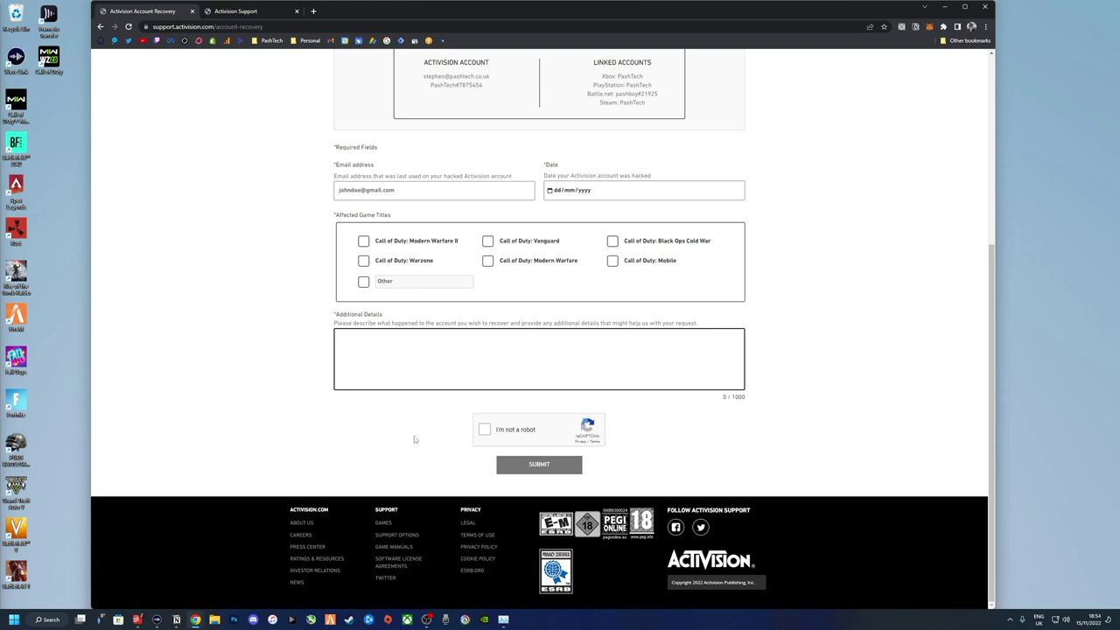
scroll(420, 440, up, 3)
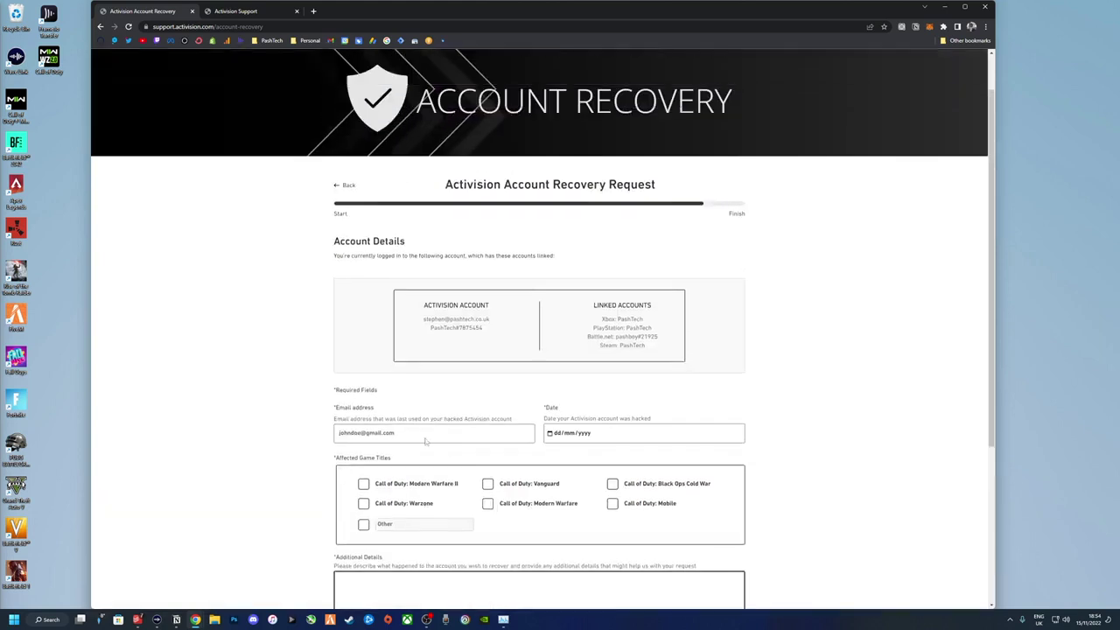
scroll(426, 440, down, 4)
click(490, 436)
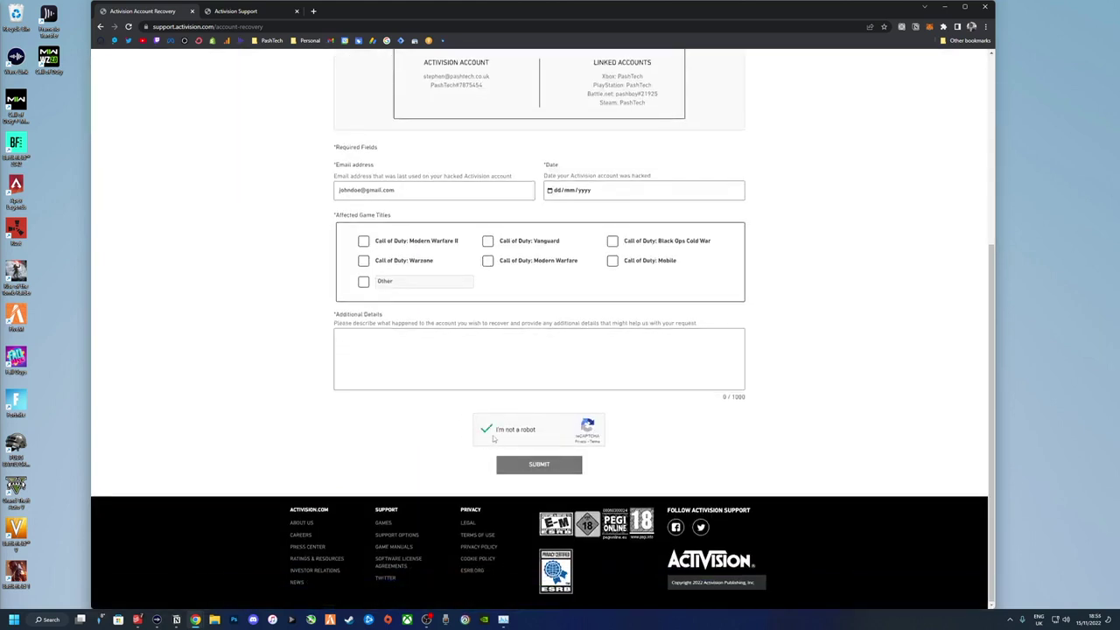
scroll(525, 442, up, 4)
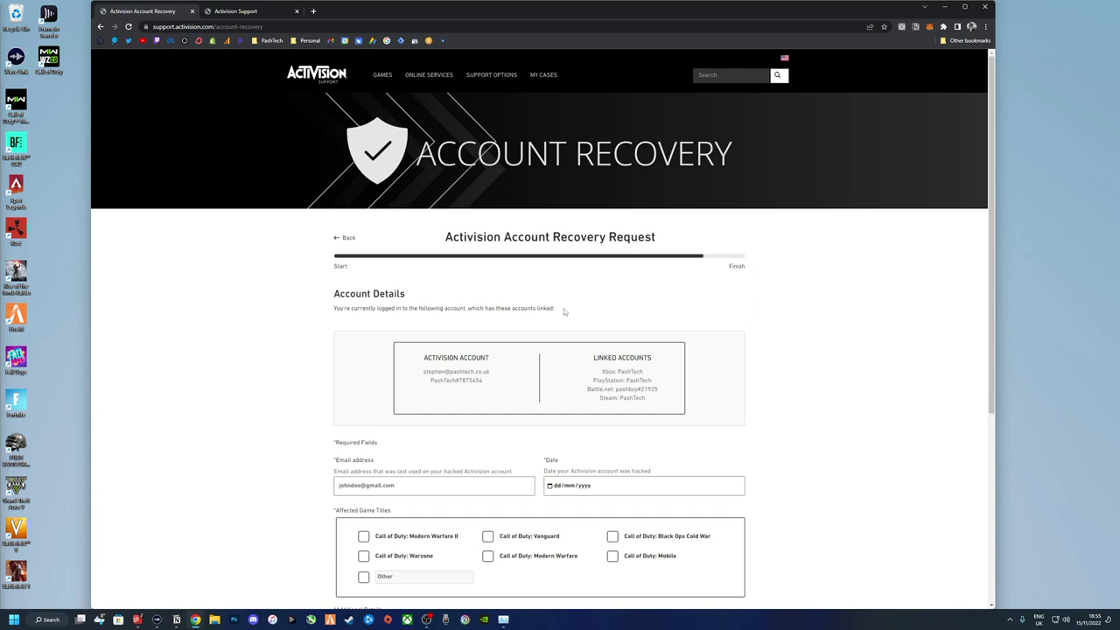
Step: Go back to Google and reopen the 'Account Recovery - Activision Support' result
drag(565, 312, 332, 310)
click(380, 326)
scroll(353, 431, down, 1)
scroll(353, 432, up, 1)
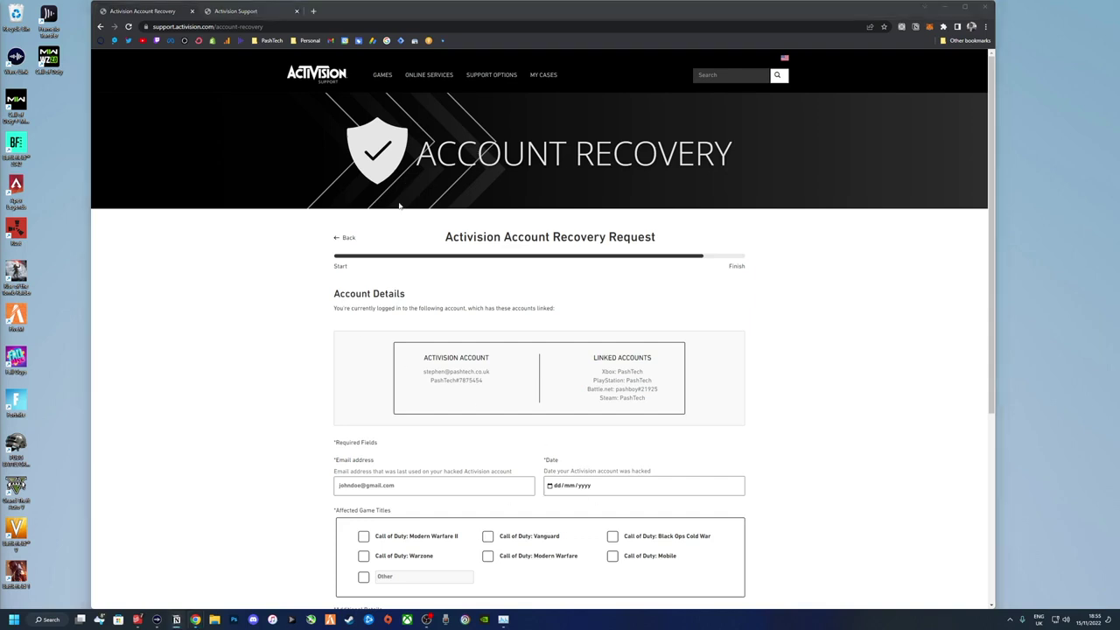
scroll(307, 309, down, 4)
scroll(295, 340, up, 4)
click(99, 26)
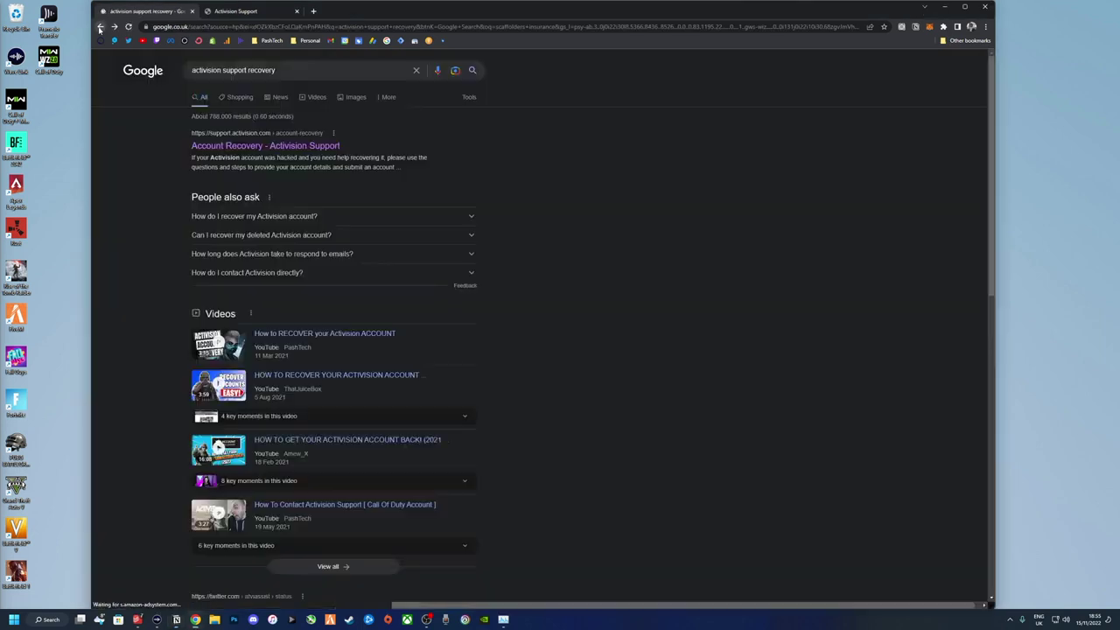
click(283, 145)
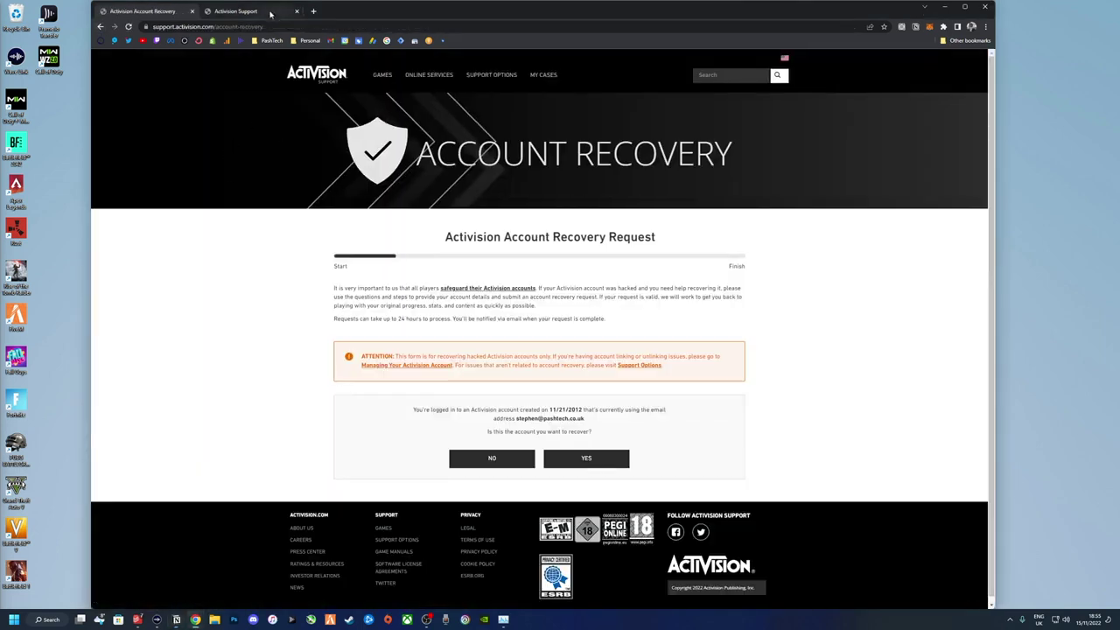
Step: Switch to the Activision Support home tab, visit My Cases, then open Support Options
click(272, 11)
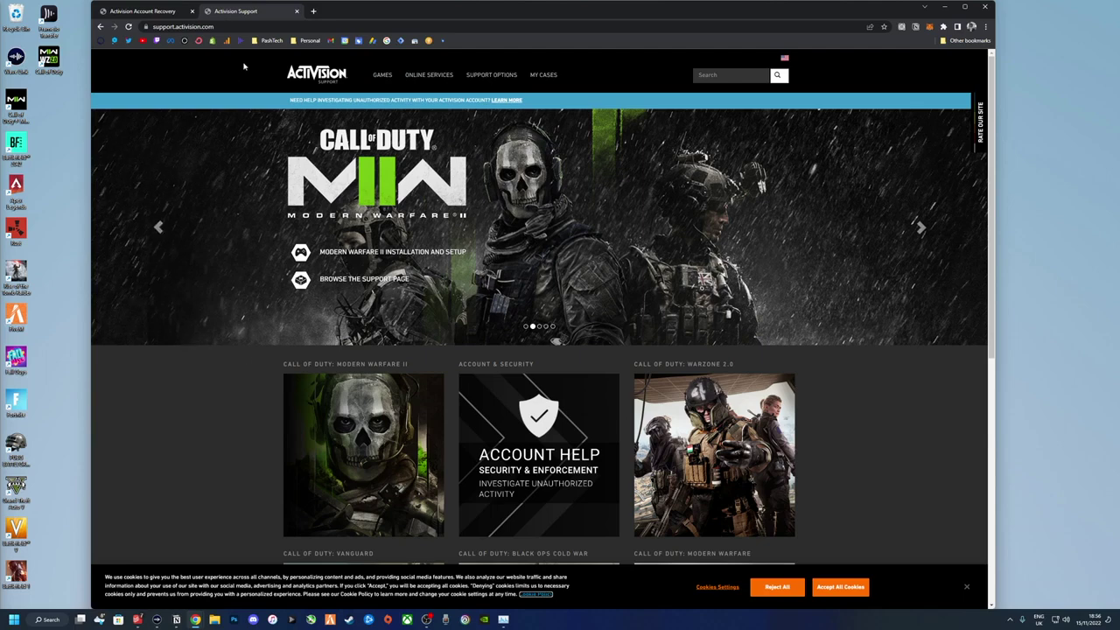
click(183, 26)
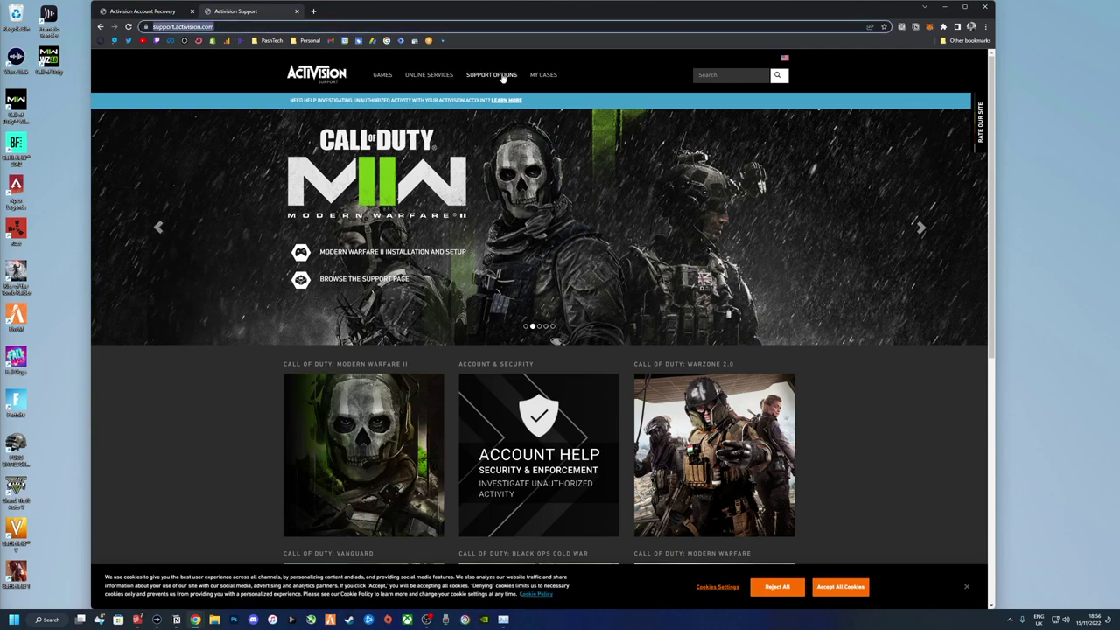
click(544, 77)
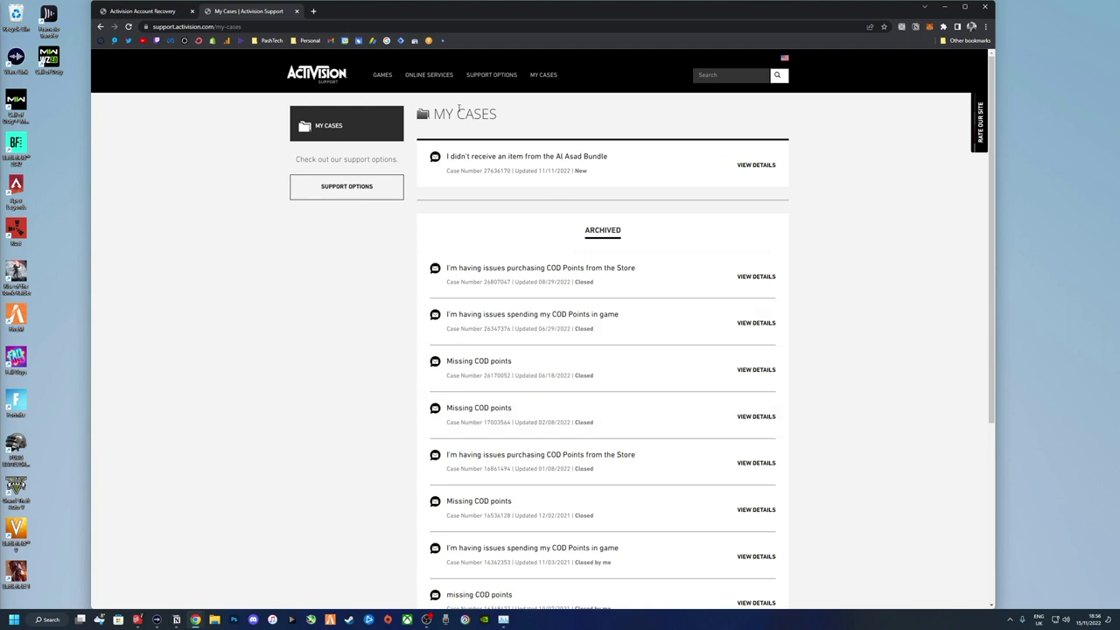
click(492, 76)
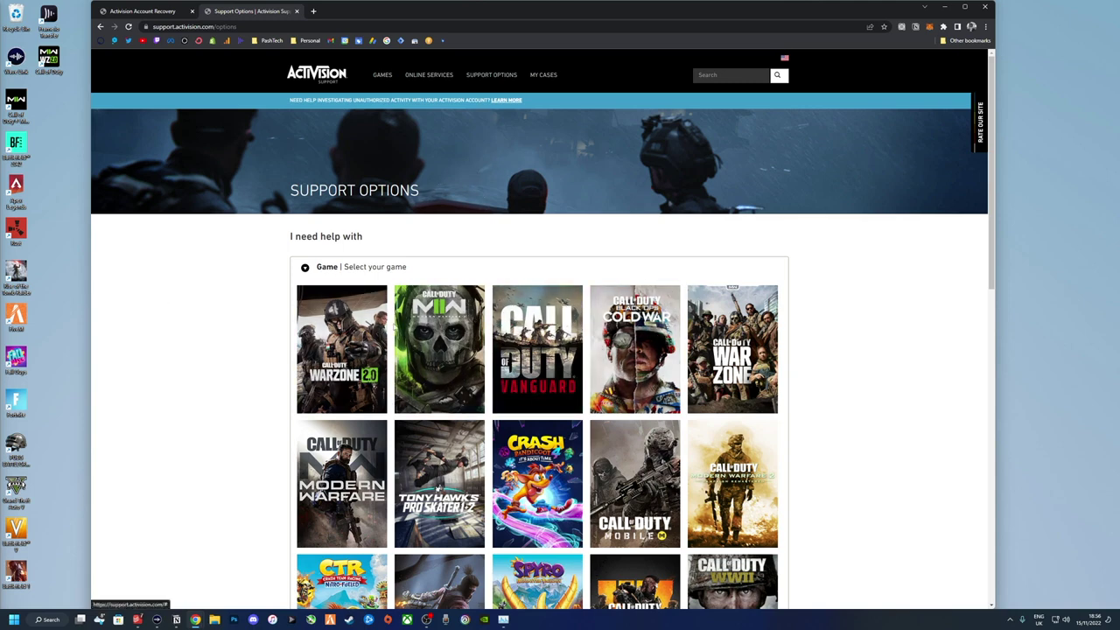
Step: Choose Modern Warfare II, PlayStation 5, Codes and Digital Content, and the missing Al Asad Bundle item issue
click(372, 324)
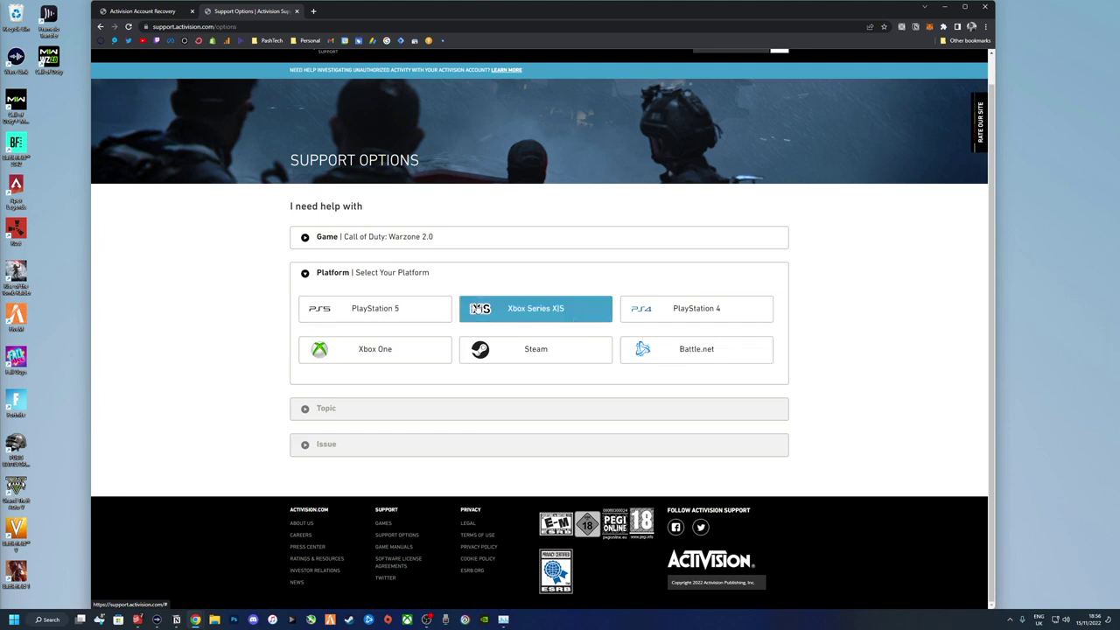
click(398, 311)
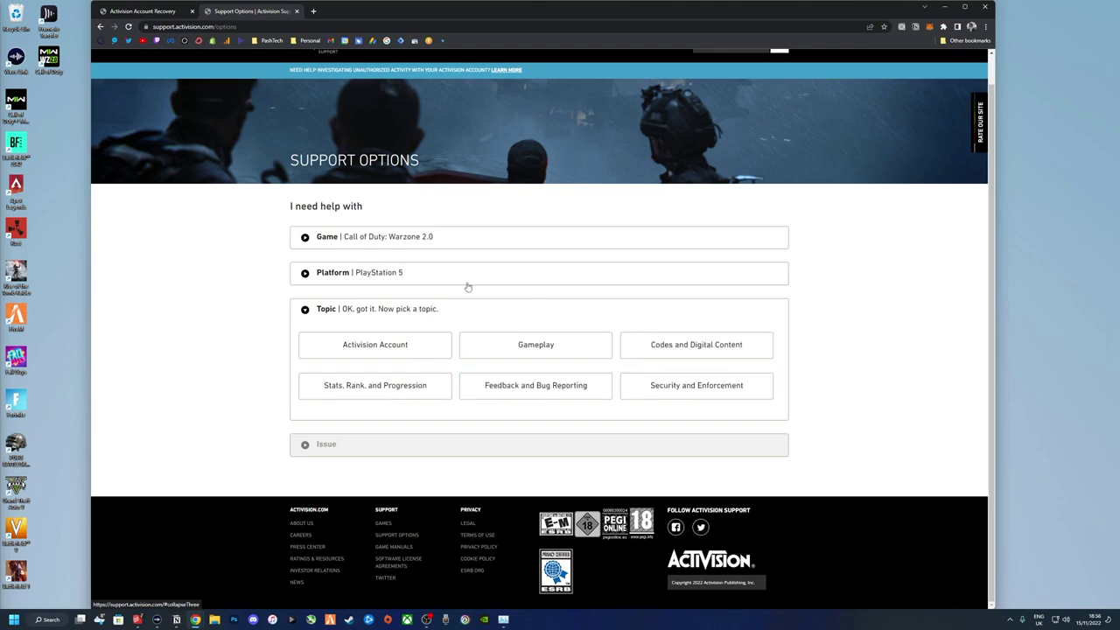
click(434, 241)
click(438, 314)
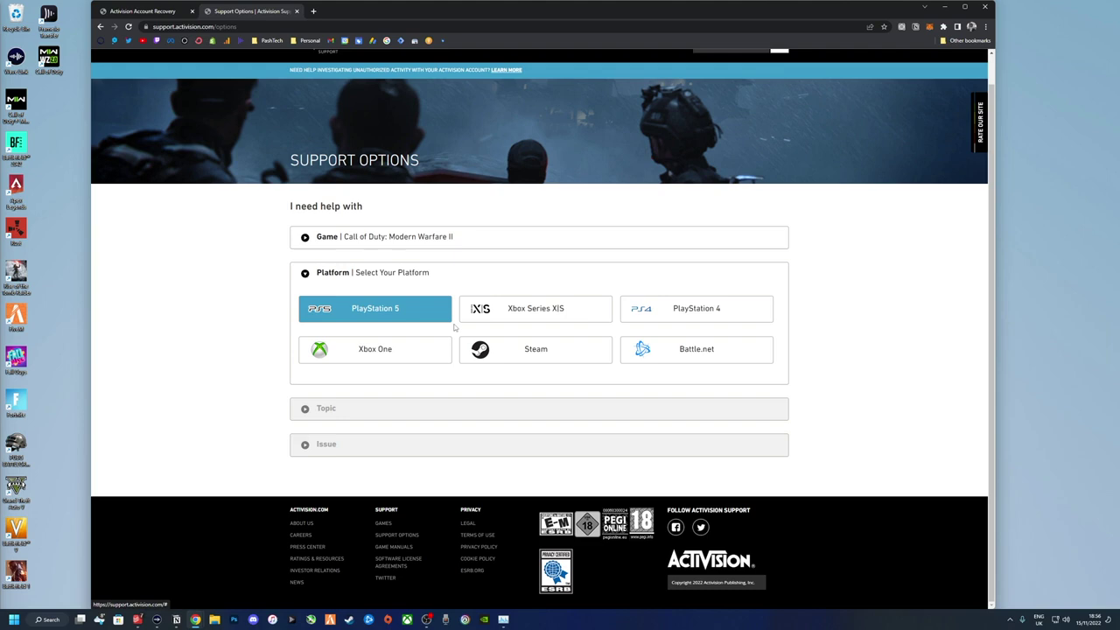
click(416, 310)
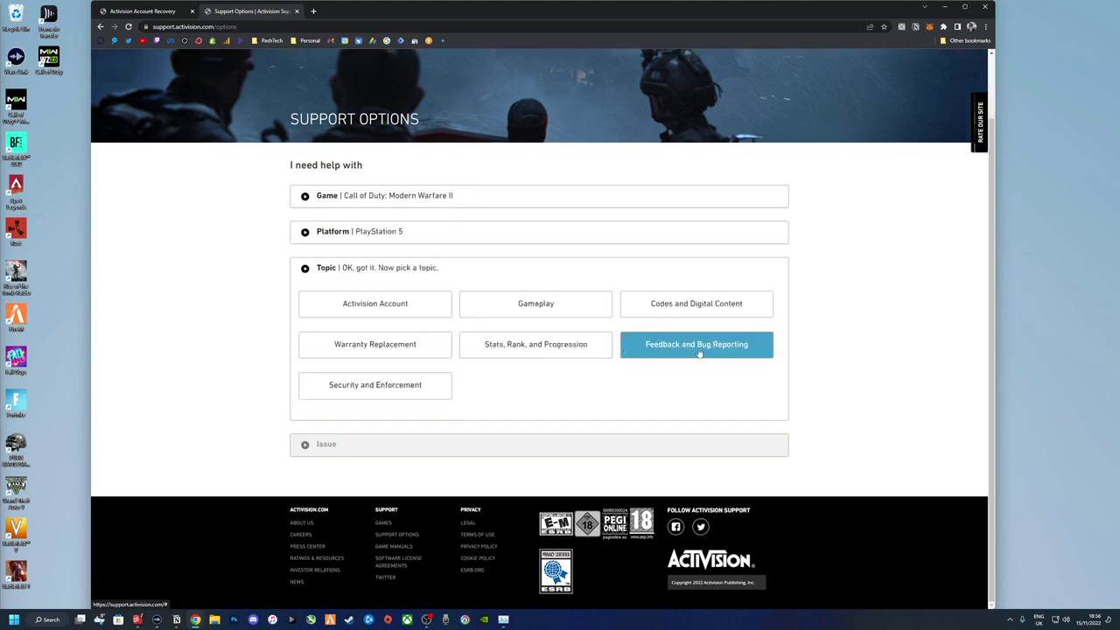
click(695, 306)
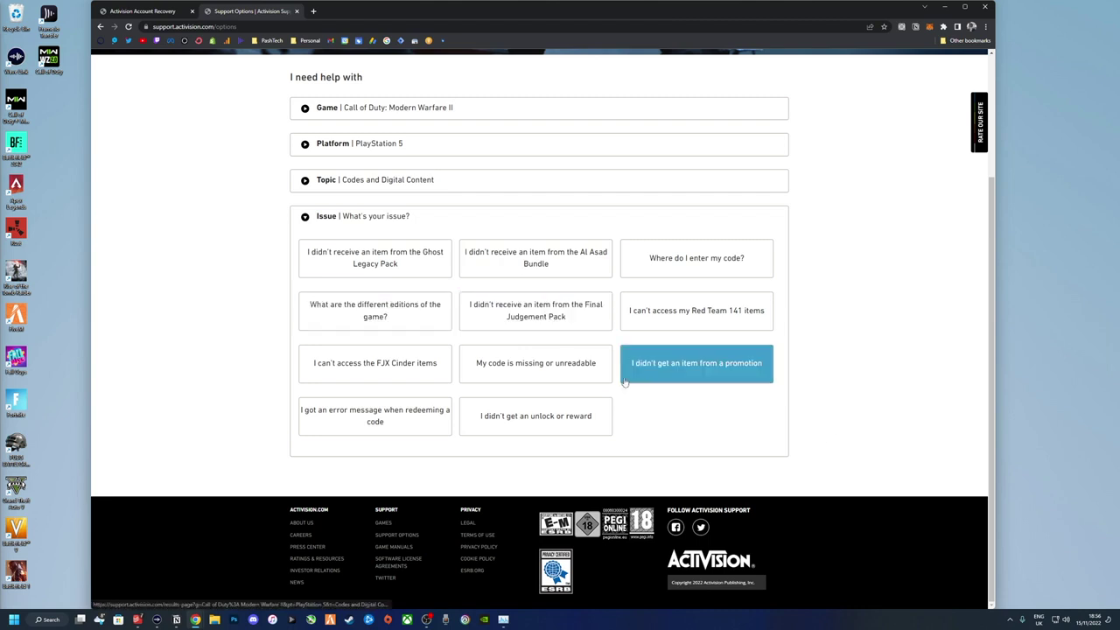
click(589, 263)
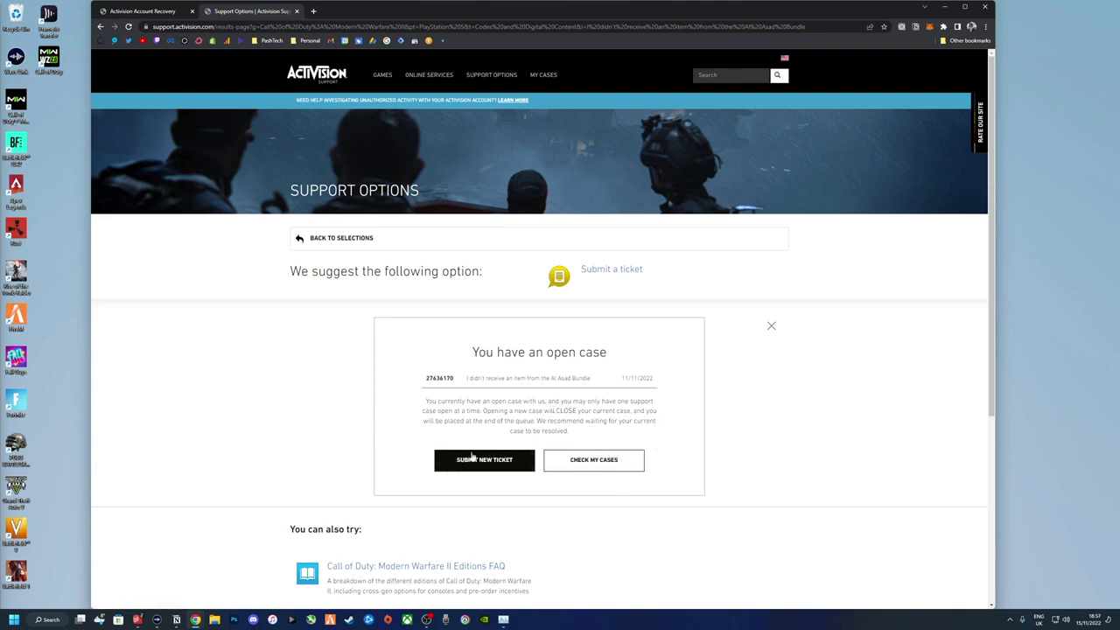
Step: Choose SUBMIT NEW TICKET, confirm closing the existing case, and return to the selections
drag(454, 378, 425, 378)
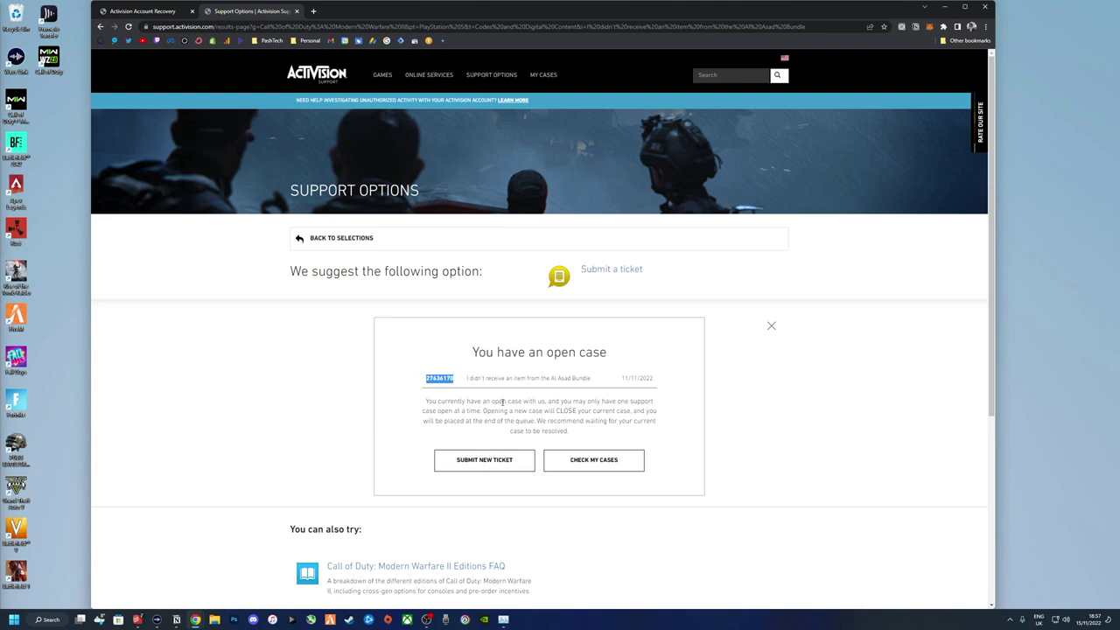
click(498, 400)
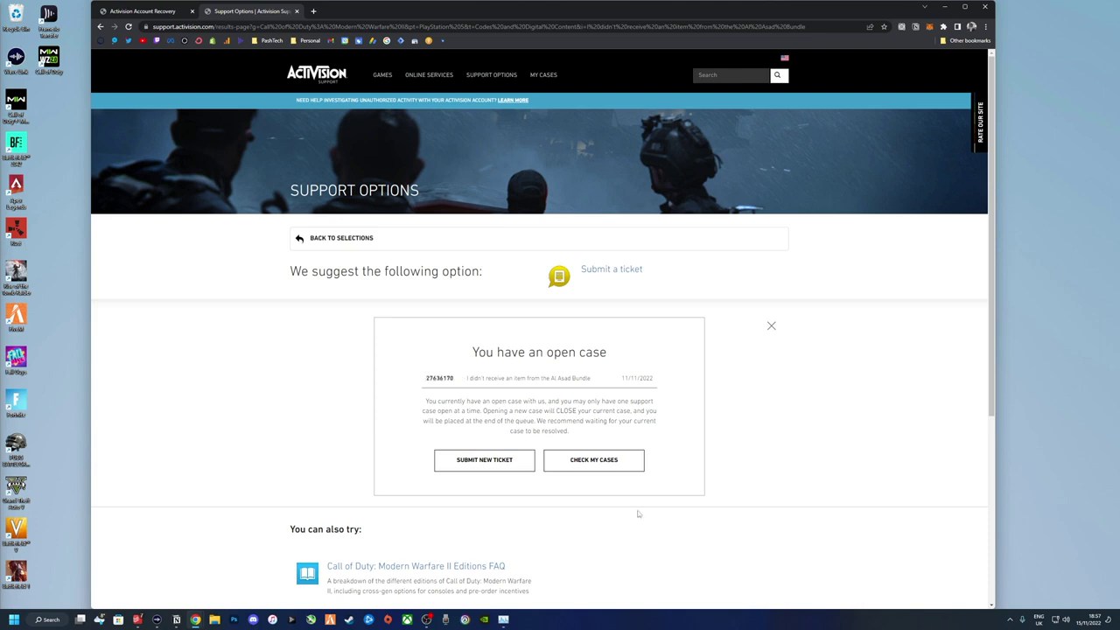
click(498, 468)
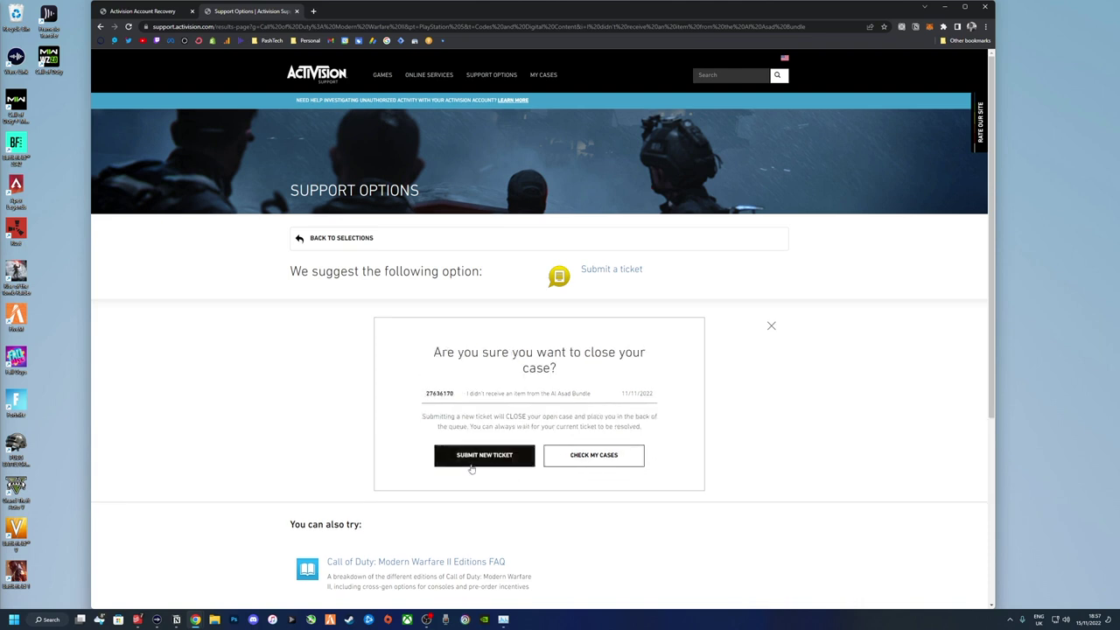
click(506, 464)
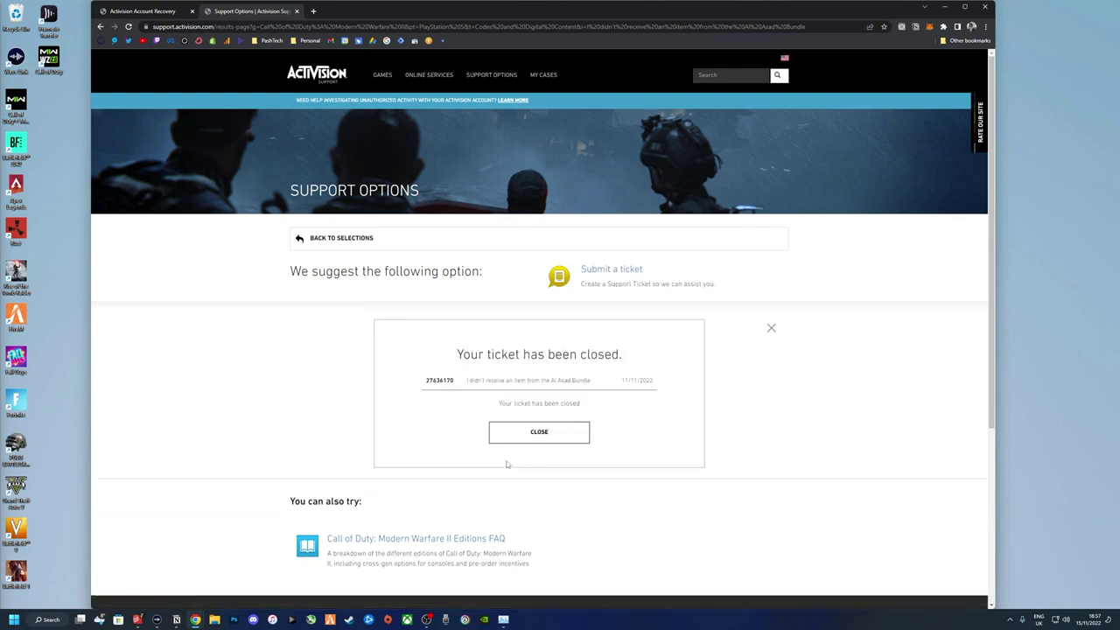
click(350, 239)
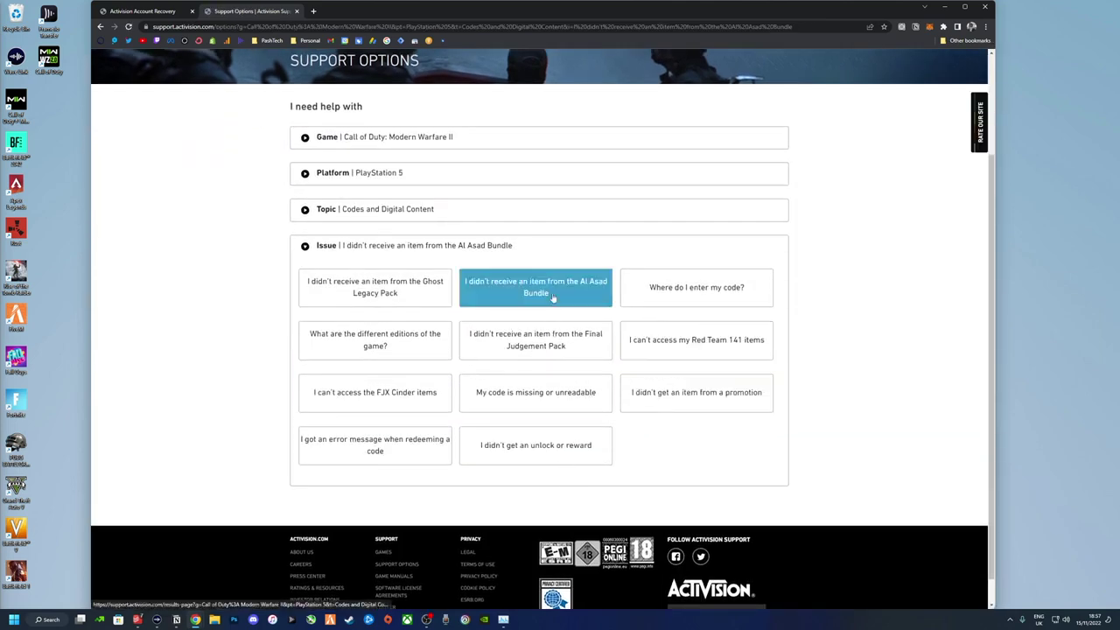
Step: Reselect the Al Asad Bundle issue and submit a ticket reading 'Please help i'm missing cod points'
click(536, 292)
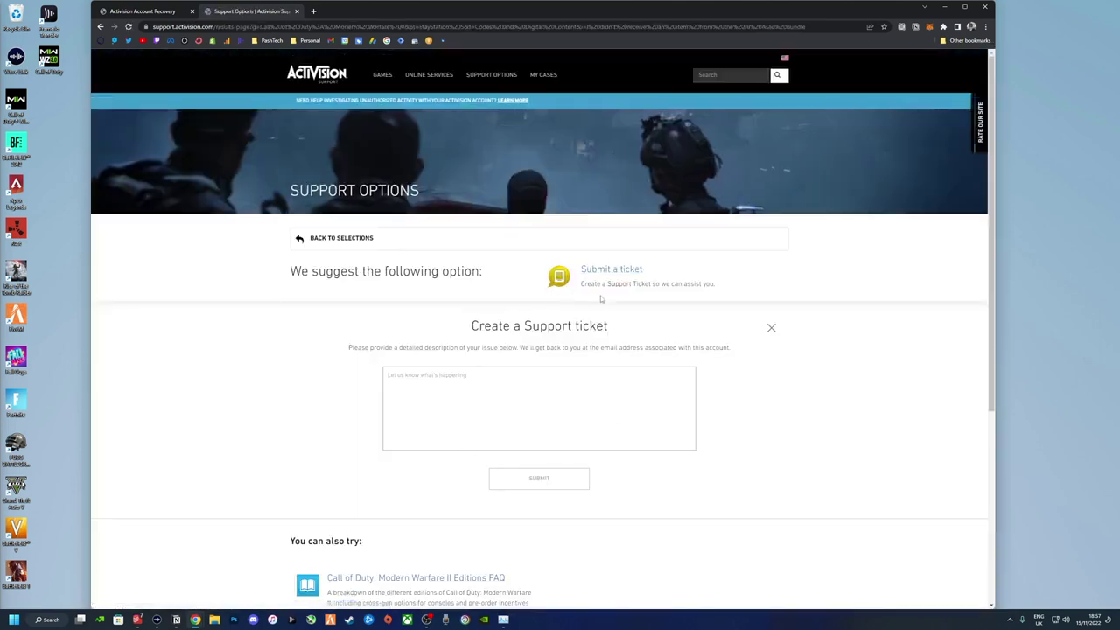
click(472, 394)
text(Please help)
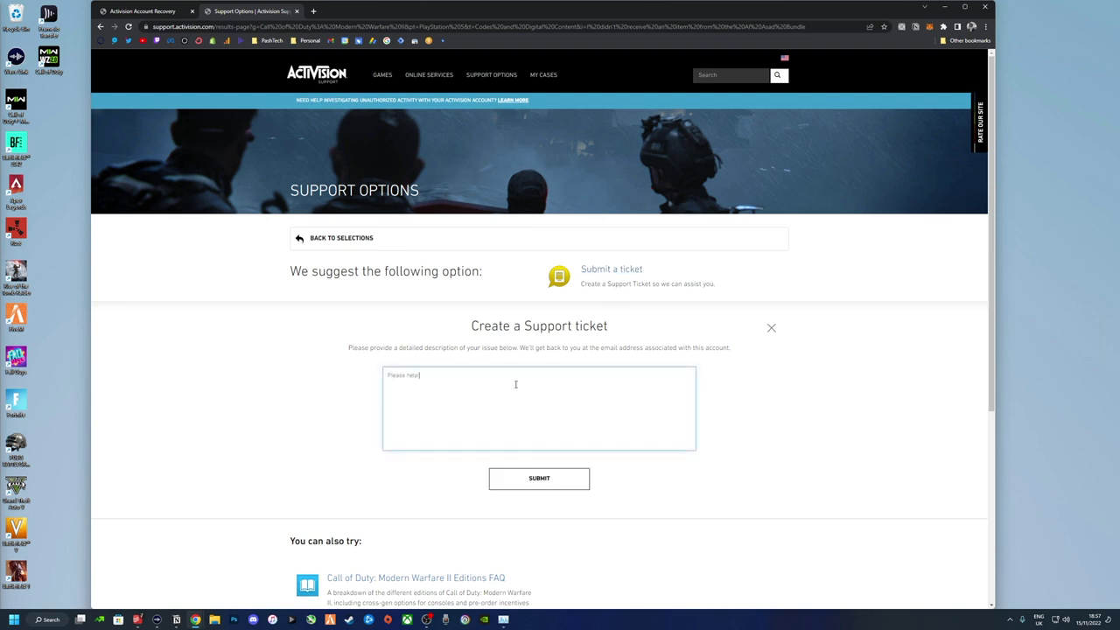
text( i'm missing cod points)
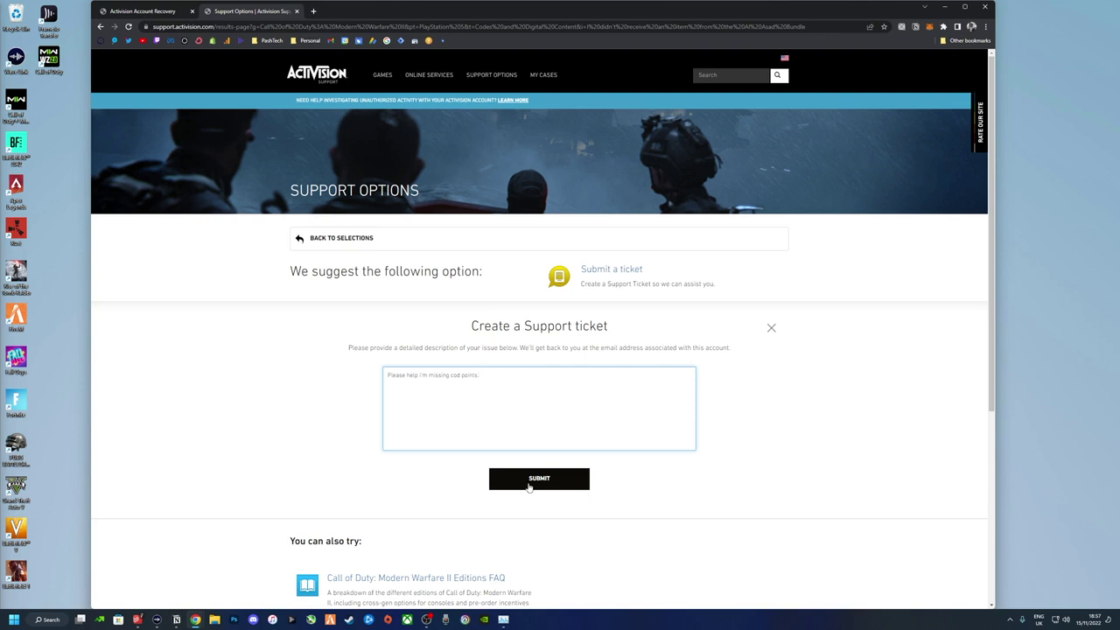
click(529, 488)
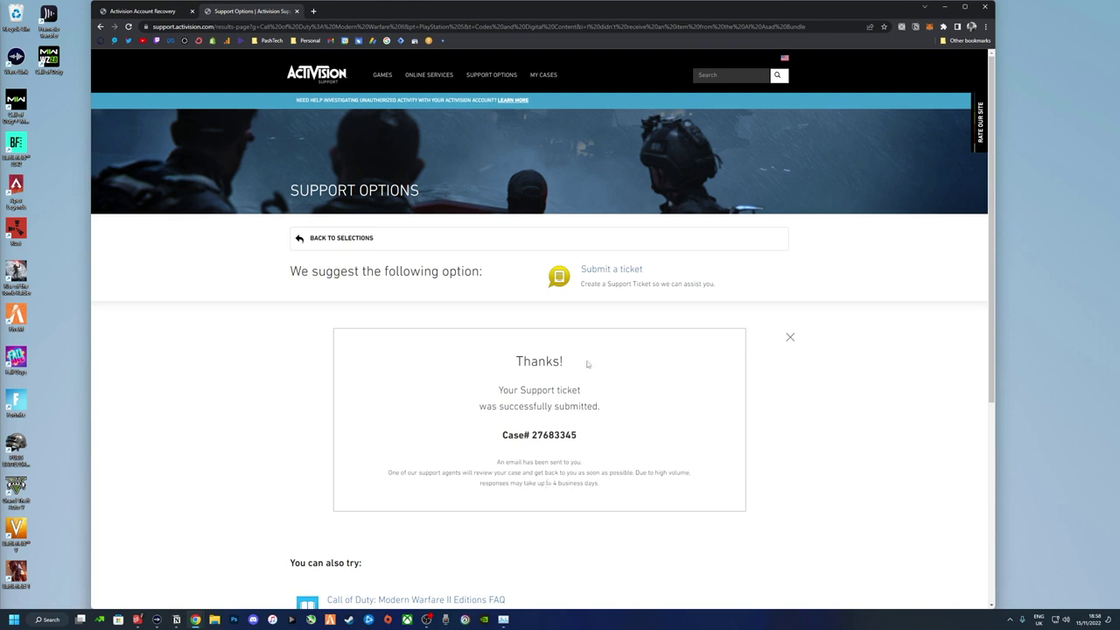
Step: Open My Cases and view details of the new case at the top
click(544, 76)
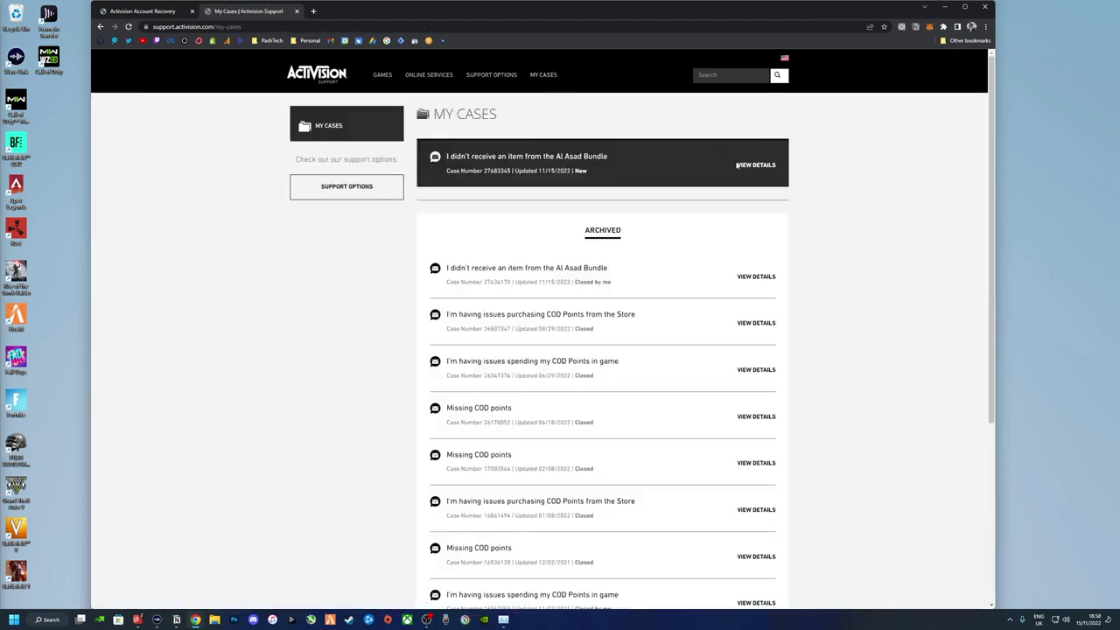
click(755, 165)
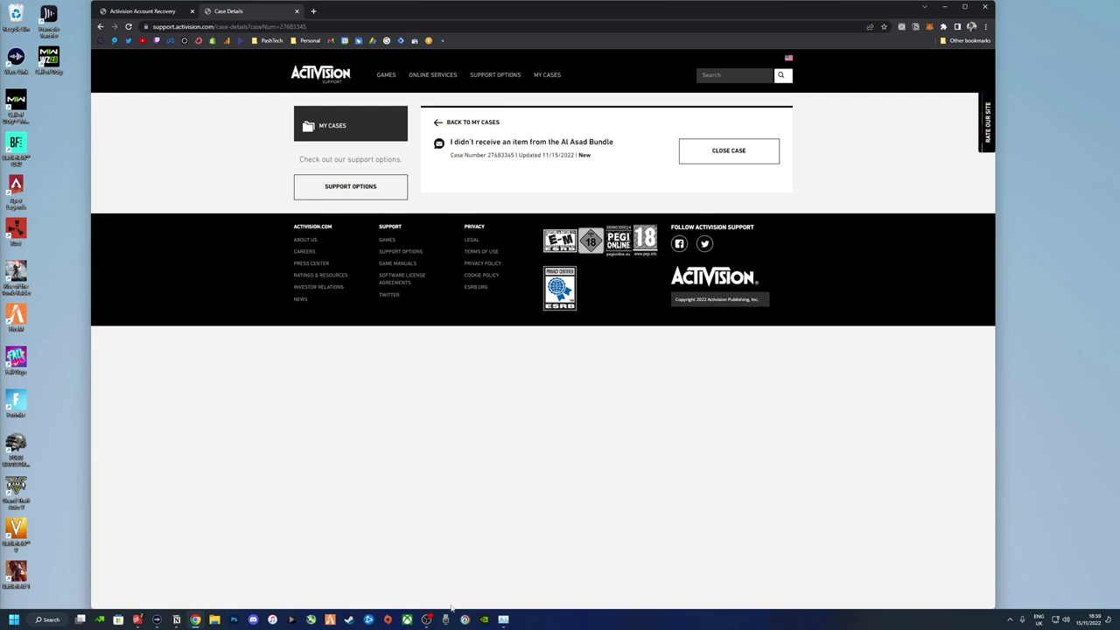
Step: Return to the support home page and scroll through the game support tiles
click(390, 238)
scroll(231, 405, down, 5)
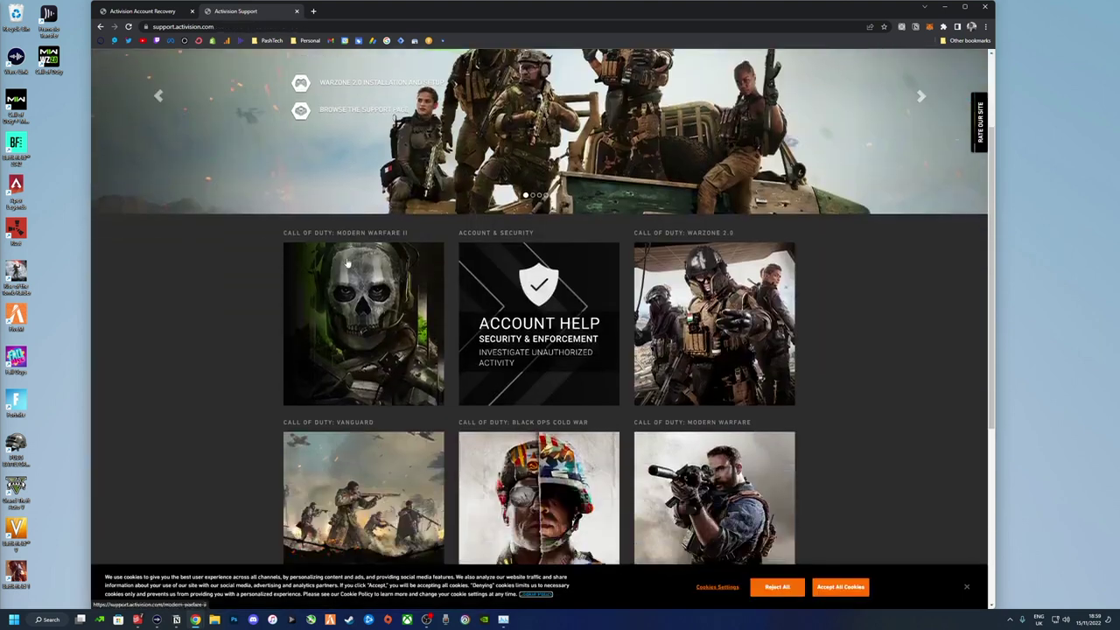
scroll(231, 406, up, 3)
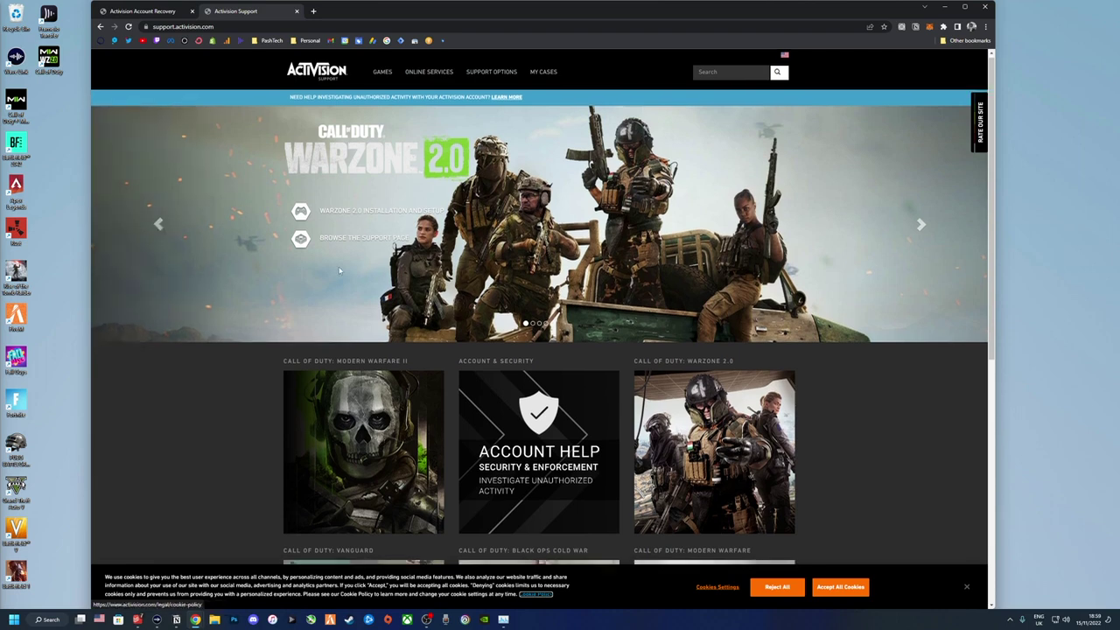
scroll(220, 302, down, 2)
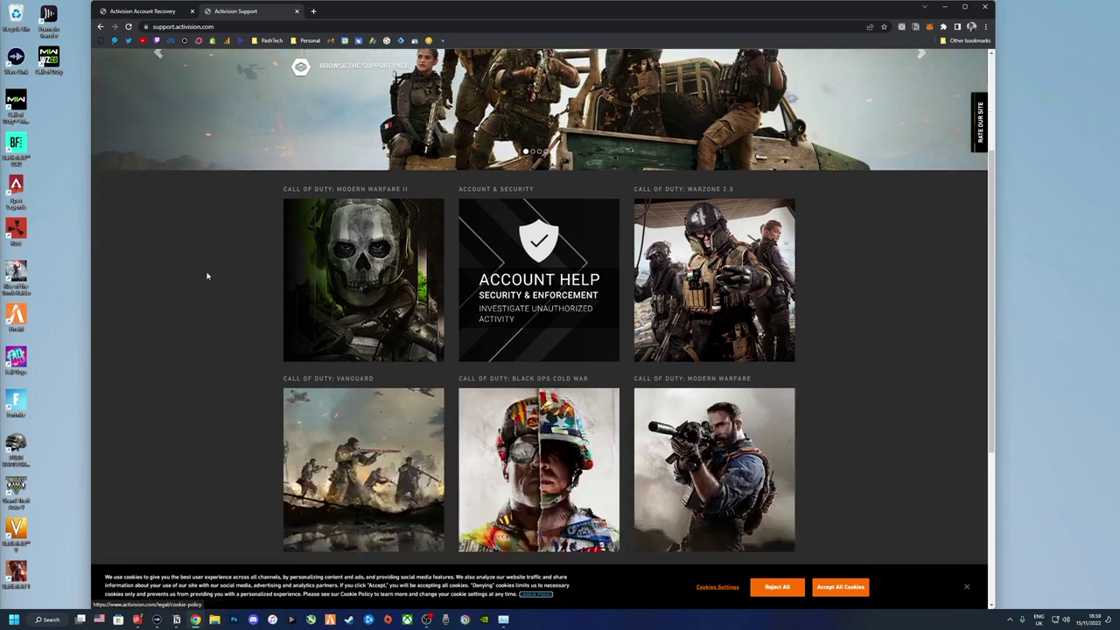
scroll(238, 283, up, 2)
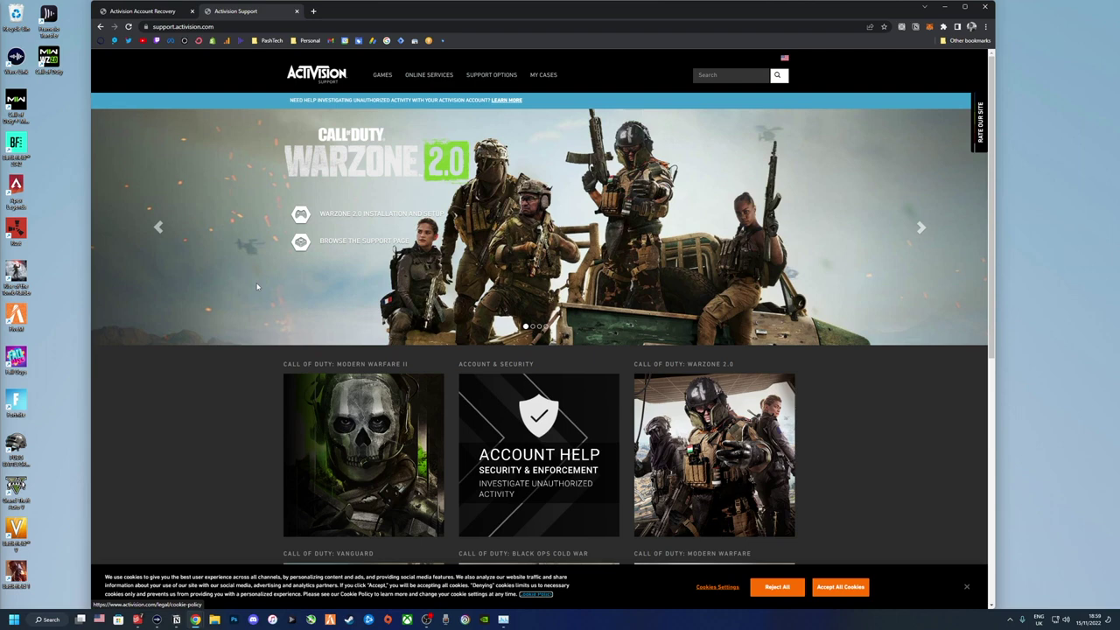
scroll(226, 336, down, 3)
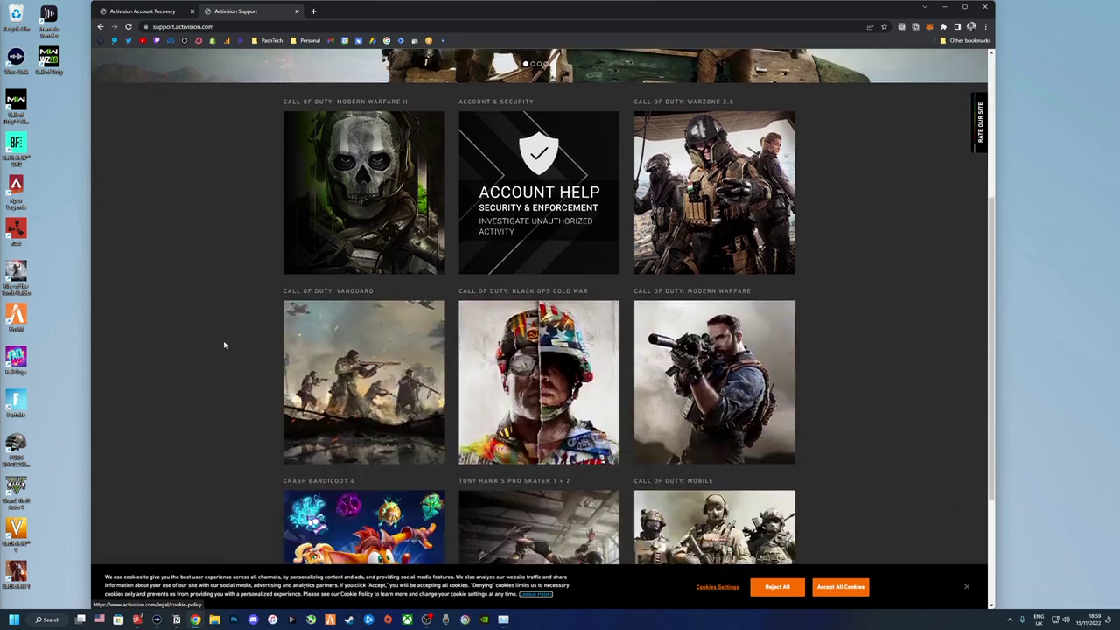
scroll(260, 367, down, 2)
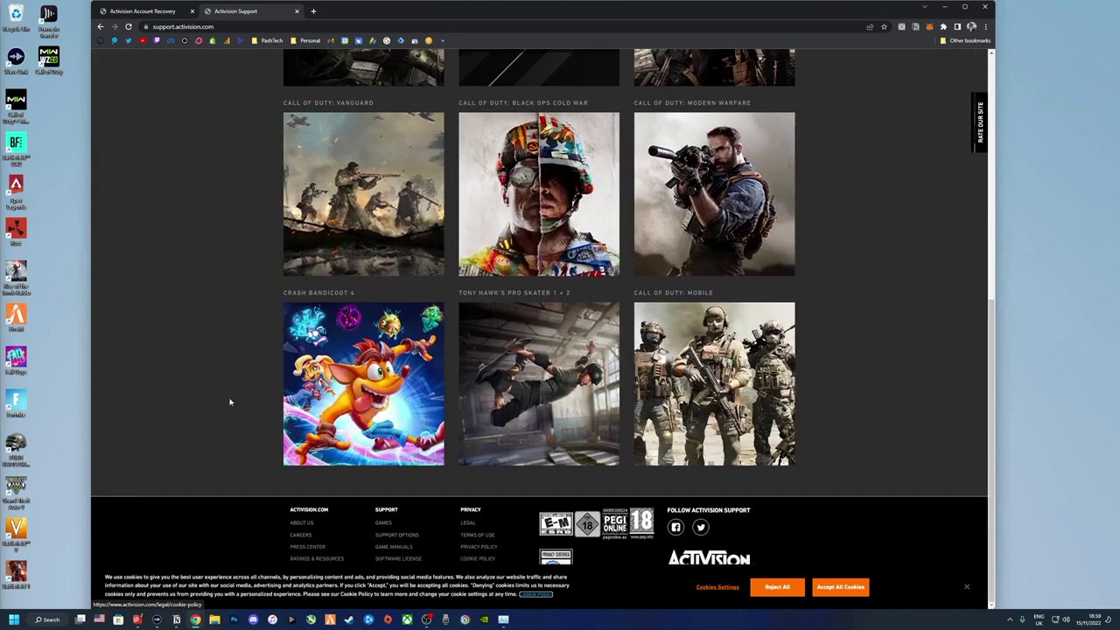
scroll(229, 403, up, 1)
scroll(229, 404, up, 4)
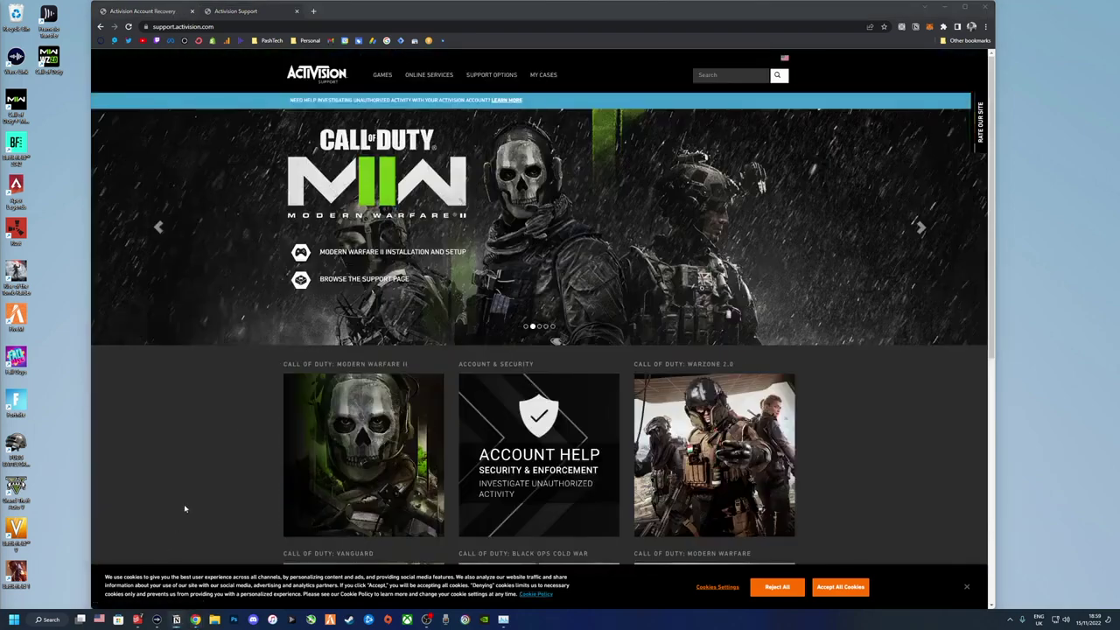